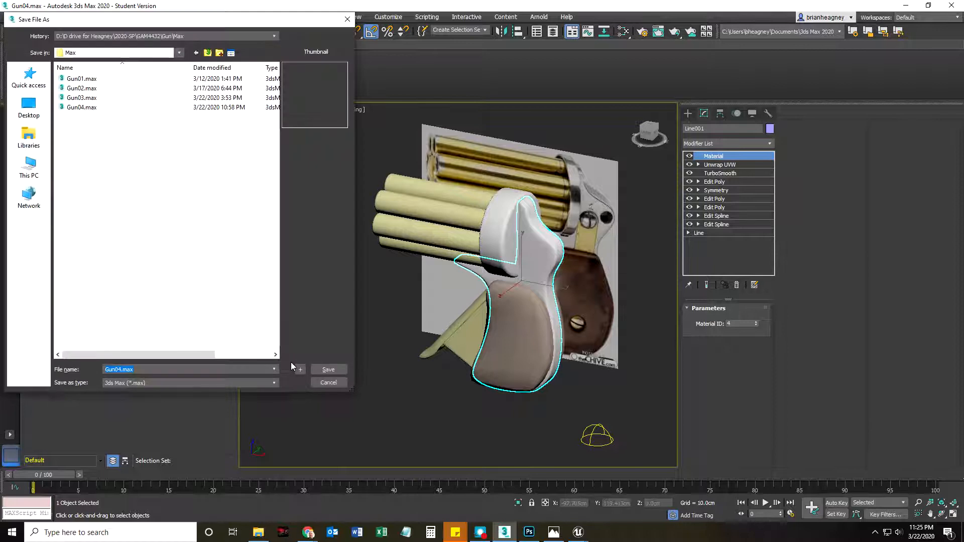
Step: Save the scene as the next incremental file, Gun05.max, and add an Edit Poly modifier to the gun base
{"action": "left_click", "coordinate": [296, 371]}
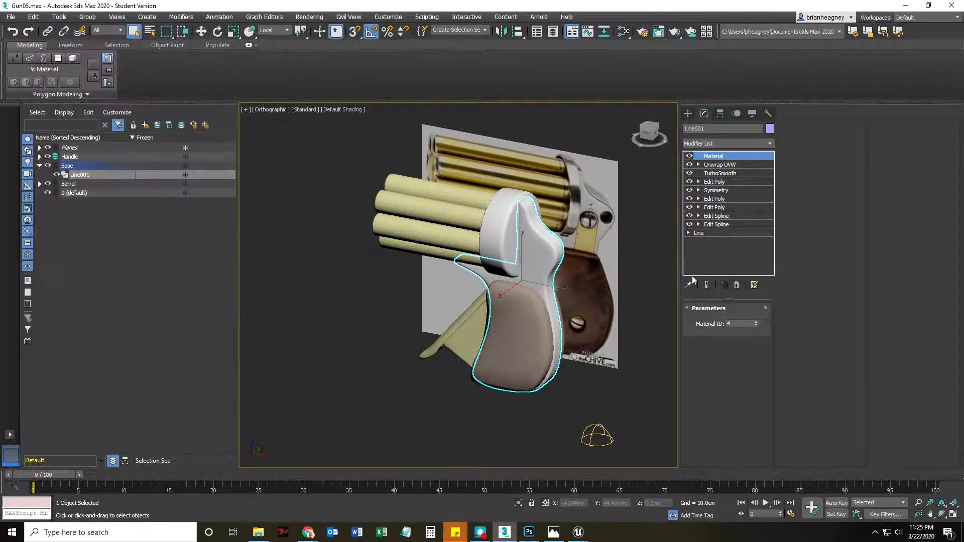
{"action": "left_click", "coordinate": [769, 144]}
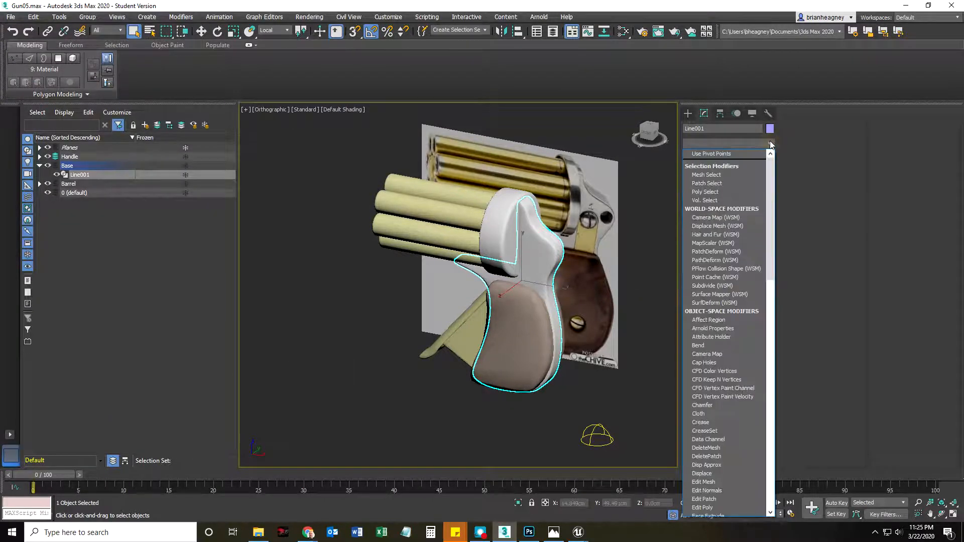
{"action": "key", "text": "e"}
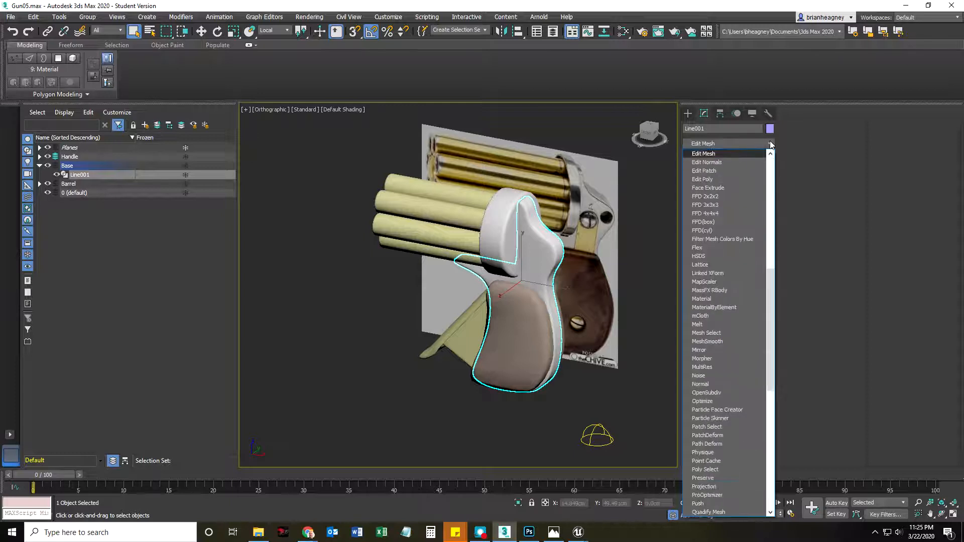
{"action": "key", "text": "e"}
{"action": "key", "text": "e"}
{"action": "key", "text": "e"}
{"action": "key", "text": "Return"}
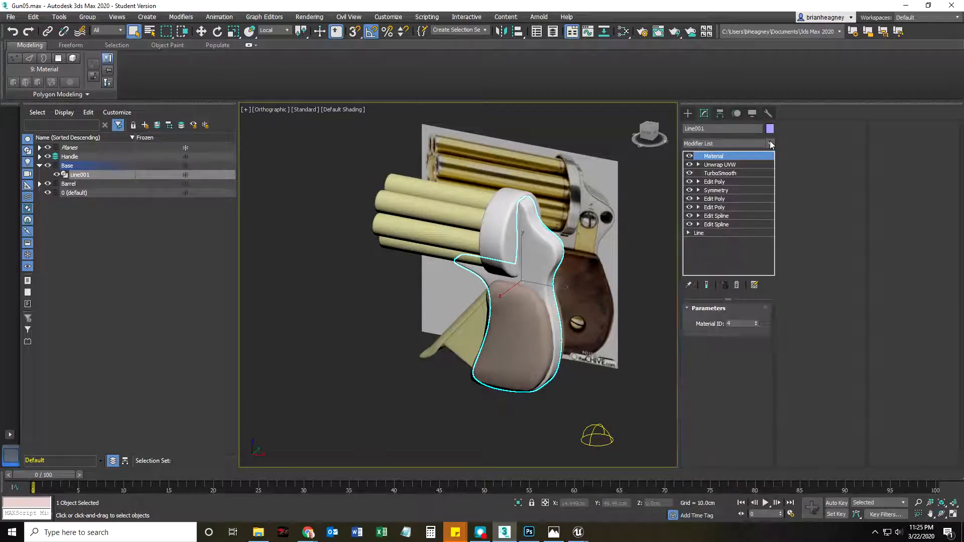
Step: Attach the grip and the trigger to the gun base
{"action": "left_click", "coordinate": [889, 201]}
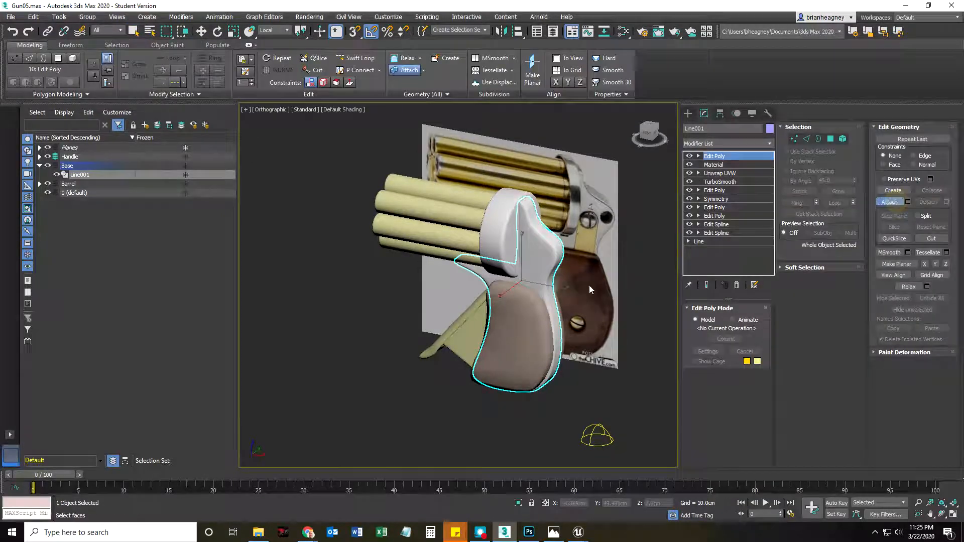
{"action": "left_click", "coordinate": [519, 302]}
{"action": "left_click", "coordinate": [477, 319]}
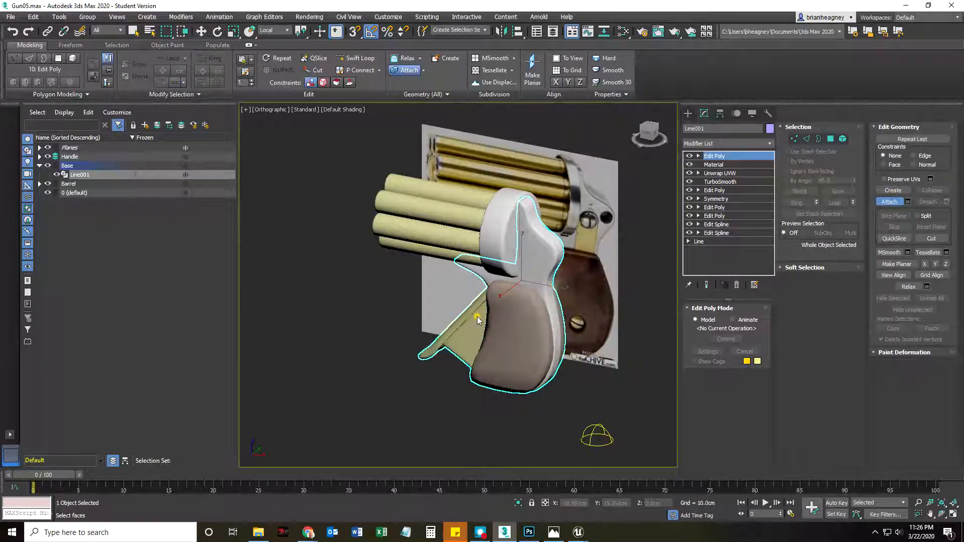
{"action": "left_click", "coordinate": [495, 274]}
Step: Attach the barrel tubes and the center cylinder to the gun body, using Match Material IDs to Material
{"action": "middle_click_drag", "start_coordinate": [502, 333], "coordinate": [519, 273], "text": "alt"}
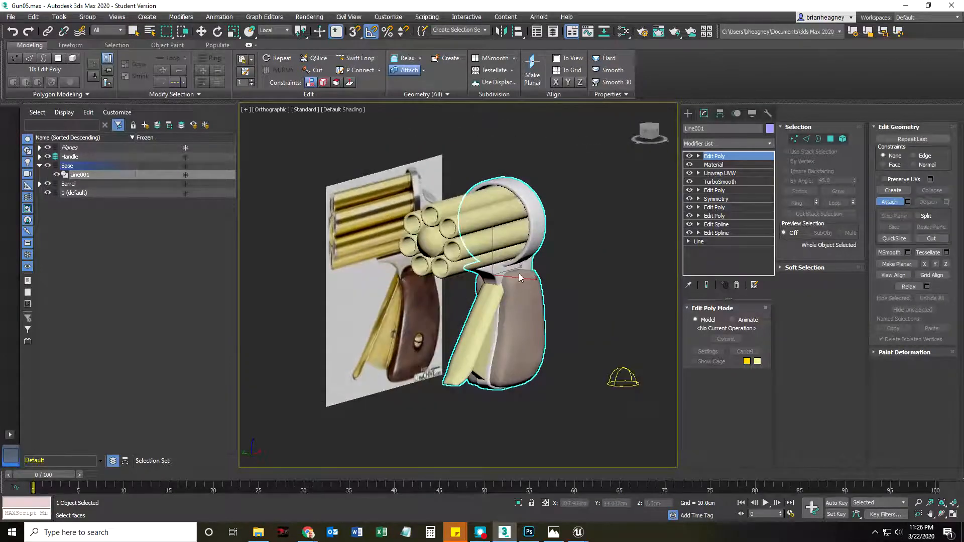
{"action": "left_click", "coordinate": [462, 236]}
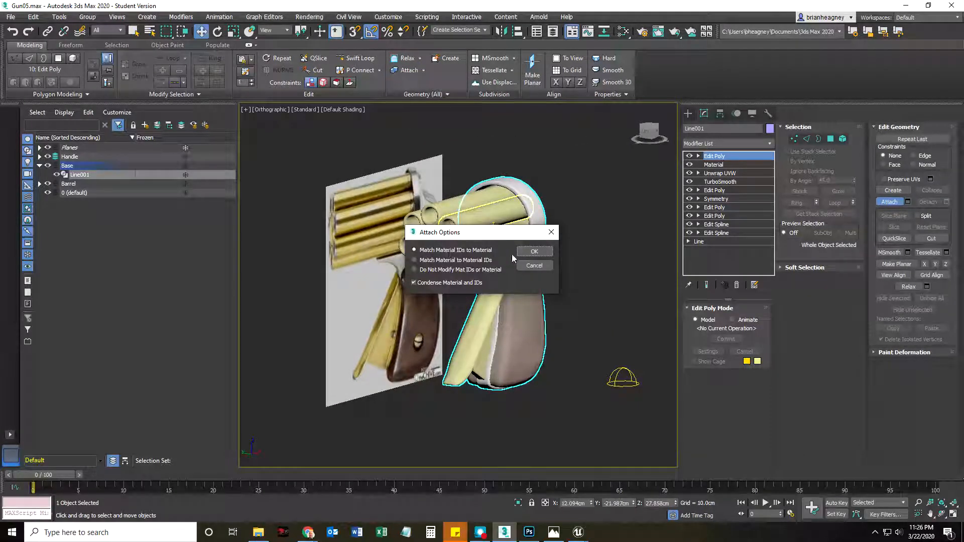
{"action": "left_click", "coordinate": [531, 253]}
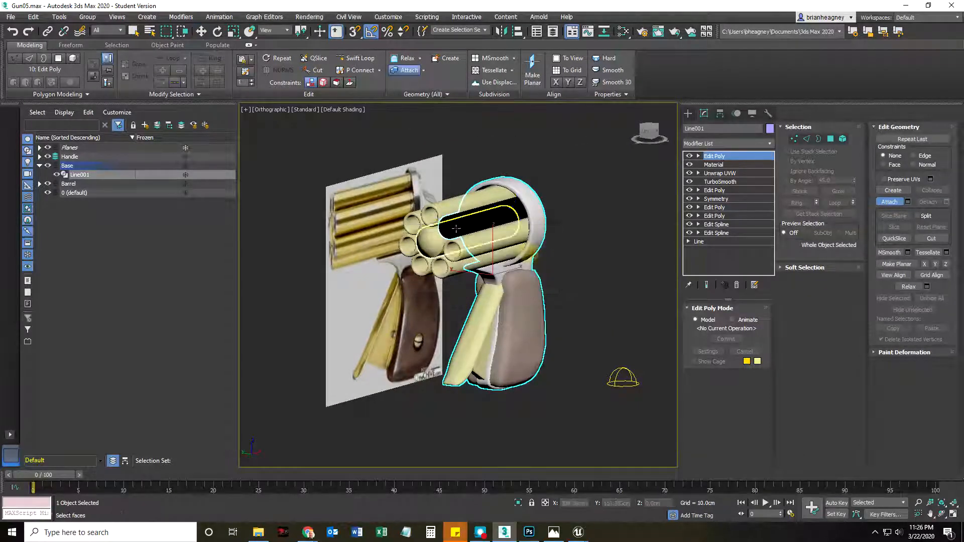
{"action": "left_click", "coordinate": [433, 213]}
{"action": "left_click", "coordinate": [531, 253]}
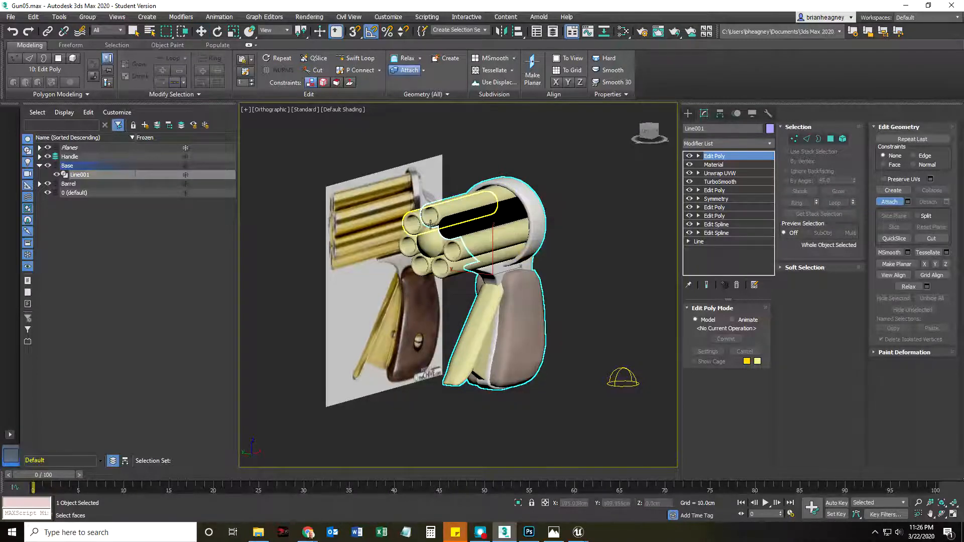
{"action": "left_click", "coordinate": [414, 217]}
{"action": "left_click", "coordinate": [531, 253]}
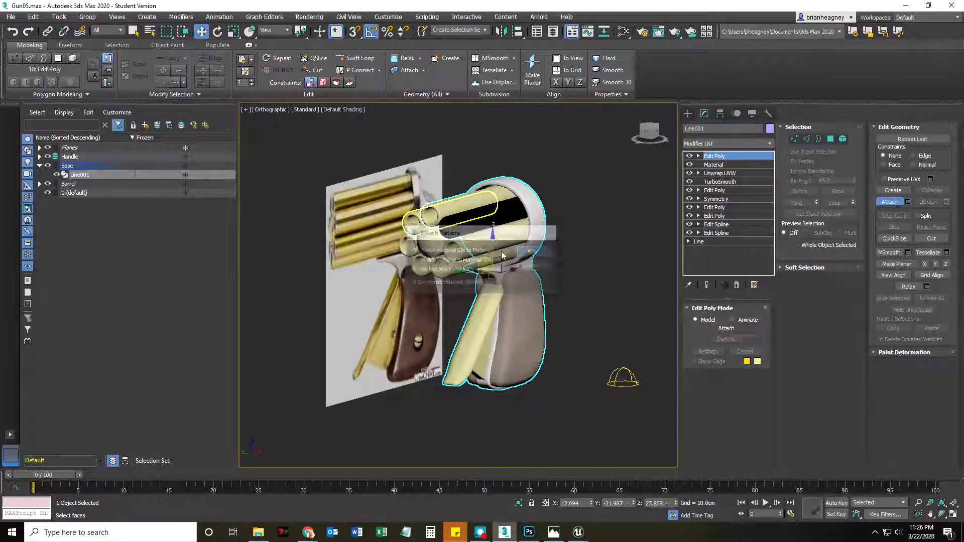
{"action": "left_click", "coordinate": [430, 256]}
{"action": "left_click", "coordinate": [534, 252]}
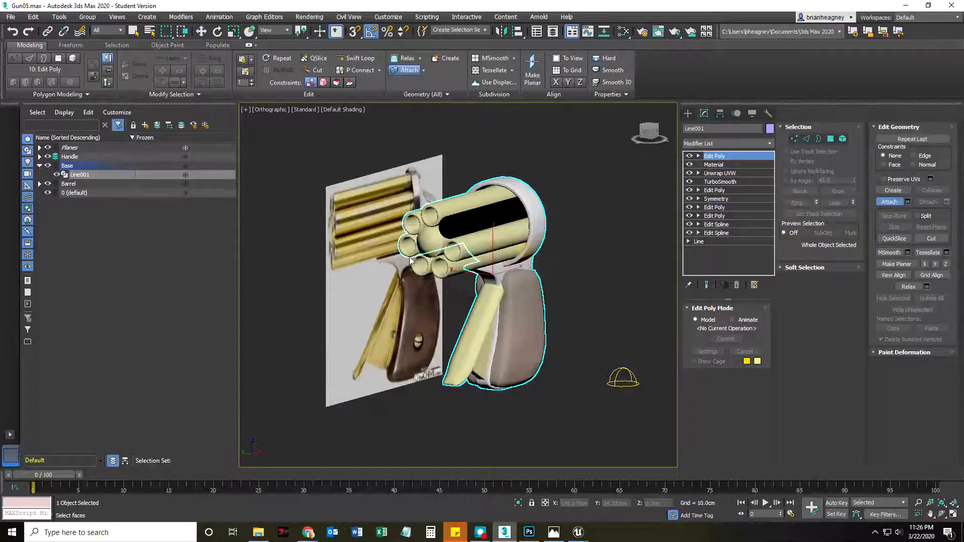
{"action": "left_click", "coordinate": [463, 277]}
{"action": "left_click", "coordinate": [534, 251]}
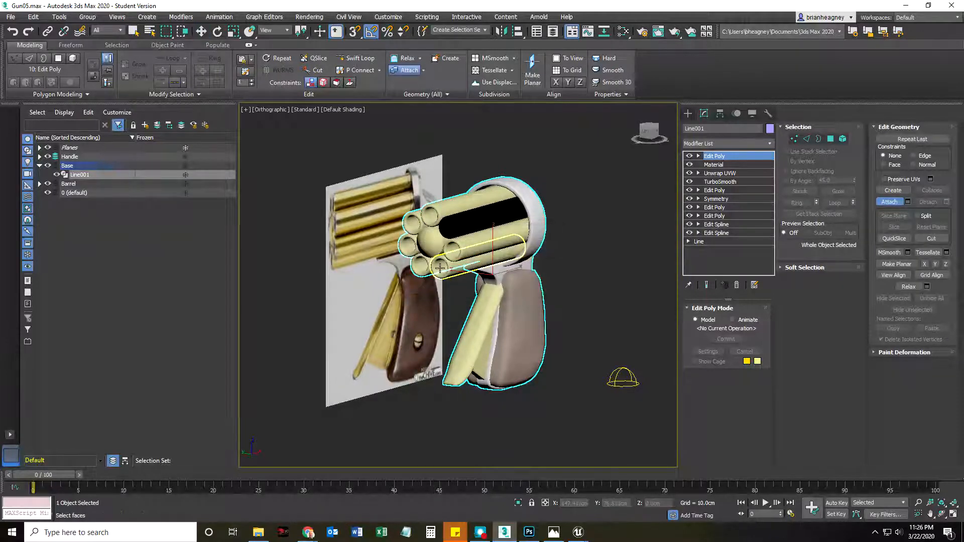
{"action": "left_click", "coordinate": [506, 268]}
{"action": "left_click", "coordinate": [522, 252]}
{"action": "left_click", "coordinate": [459, 255]}
{"action": "left_click", "coordinate": [520, 252]}
{"action": "left_click", "coordinate": [436, 238]}
{"action": "left_click", "coordinate": [520, 254]}
Step: Finish attaching and examine from several angles how the attached barrel tubes display on the gun
{"action": "middle_click_drag", "start_coordinate": [476, 325], "coordinate": [429, 376], "text": "alt"}
{"action": "scroll", "coordinate": [468, 244], "scroll_direction": "up", "scroll_amount": 3}
{"action": "scroll", "coordinate": [469, 244], "scroll_direction": "up", "scroll_amount": 3}
{"action": "left_click", "coordinate": [889, 202]}
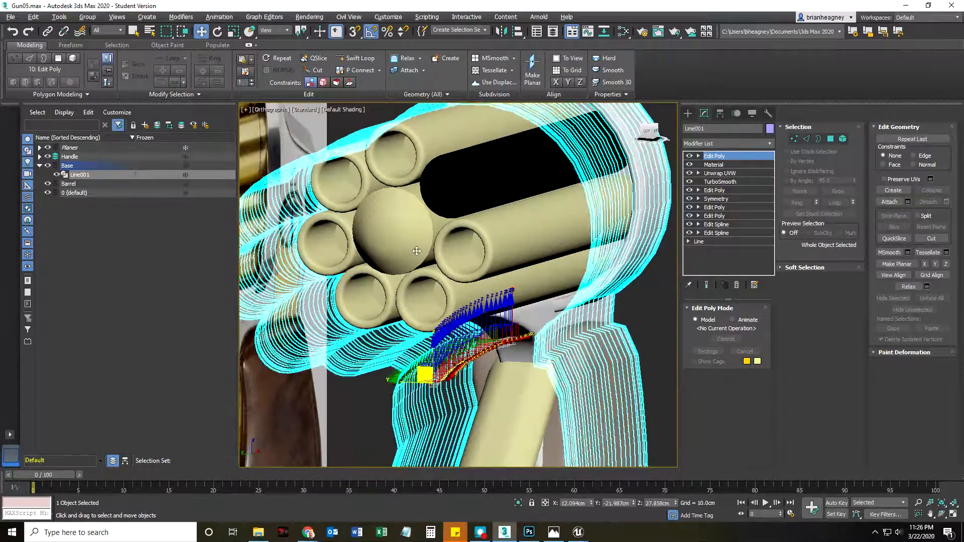
{"action": "scroll", "coordinate": [473, 358], "scroll_direction": "down", "scroll_amount": 4}
{"action": "scroll", "coordinate": [473, 380], "scroll_direction": "down", "scroll_amount": 4}
{"action": "scroll", "coordinate": [488, 383], "scroll_direction": "up", "scroll_amount": 5}
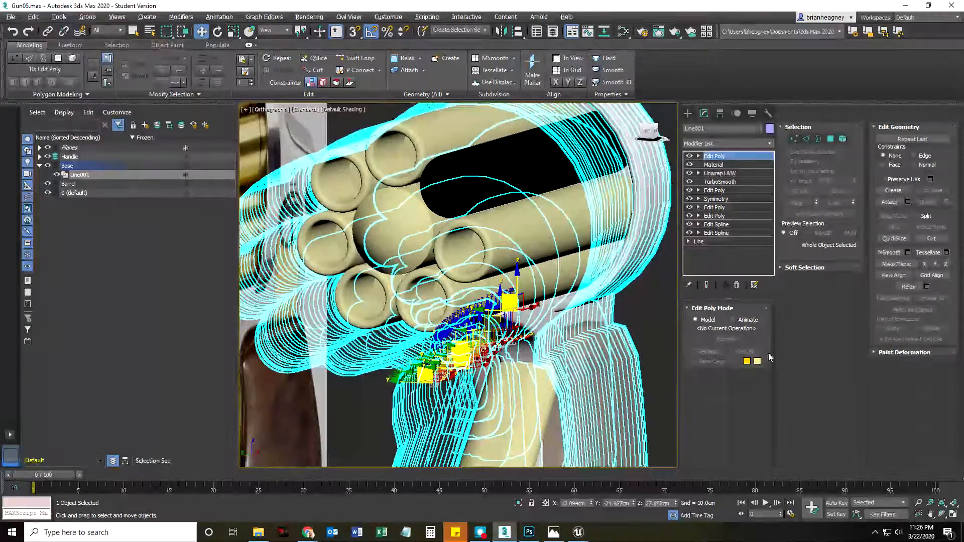
{"action": "left_click", "coordinate": [664, 339]}
{"action": "scroll", "coordinate": [628, 353], "scroll_direction": "down", "scroll_amount": 3}
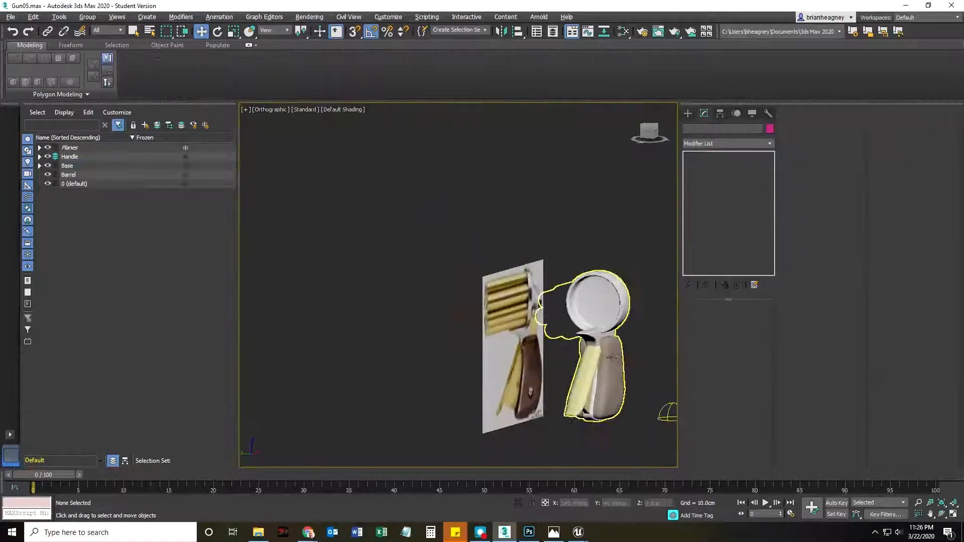
{"action": "left_click", "coordinate": [555, 374]}
{"action": "middle_click_drag", "start_coordinate": [543, 378], "coordinate": [587, 387], "text": "alt"}
{"action": "scroll", "coordinate": [575, 341], "scroll_direction": "up", "scroll_amount": 5}
{"action": "scroll", "coordinate": [576, 341], "scroll_direction": "down", "scroll_amount": 5}
{"action": "middle_click_drag", "start_coordinate": [576, 346], "coordinate": [551, 370], "text": "alt"}
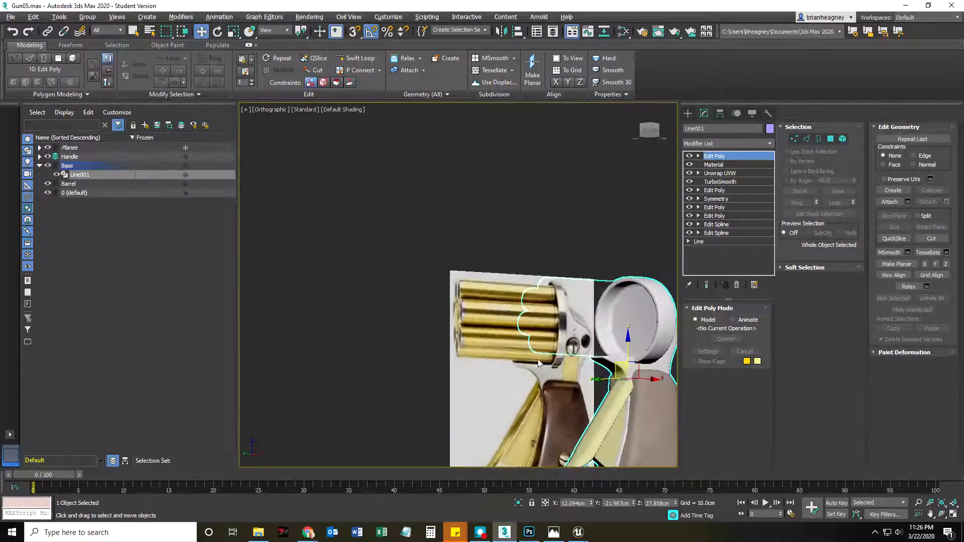
{"action": "scroll", "coordinate": [579, 190], "scroll_direction": "down", "scroll_amount": 3}
{"action": "middle_click_drag", "start_coordinate": [579, 190], "coordinate": [352, 401], "text": "alt"}
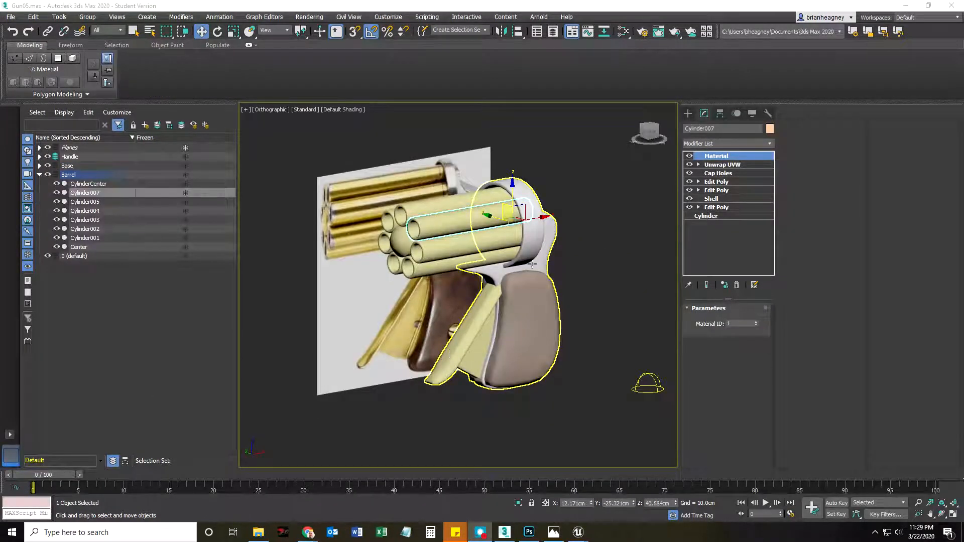
Step: Make the instanced barrel cylinders unique one by one
{"action": "middle_click_drag", "start_coordinate": [477, 291], "coordinate": [467, 285], "text": "alt"}
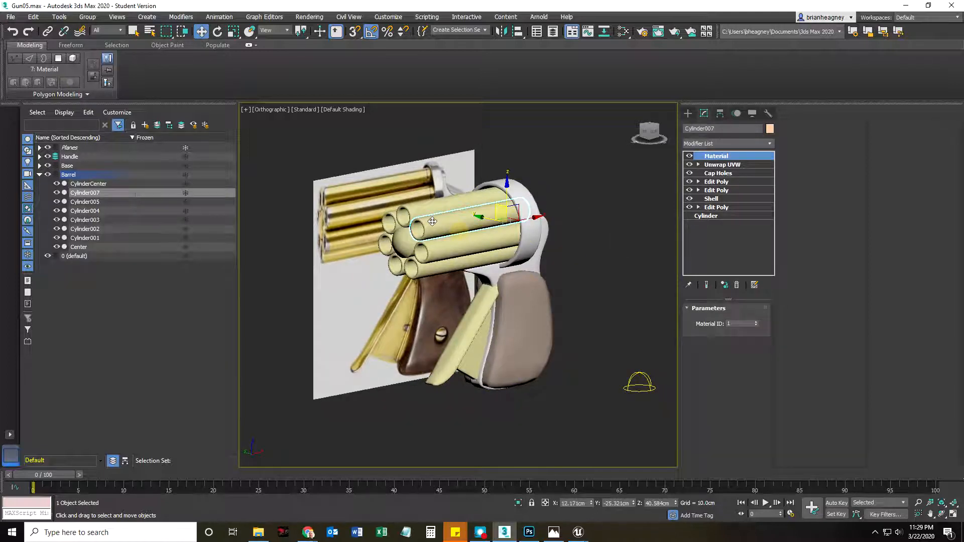
{"action": "left_click", "coordinate": [724, 283]}
{"action": "left_click", "coordinate": [457, 249]}
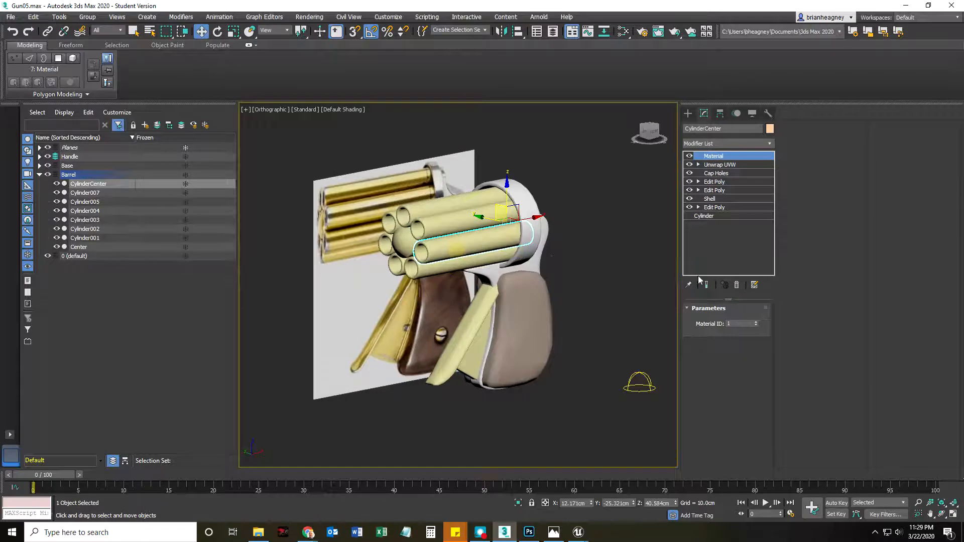
{"action": "left_click", "coordinate": [423, 212]}
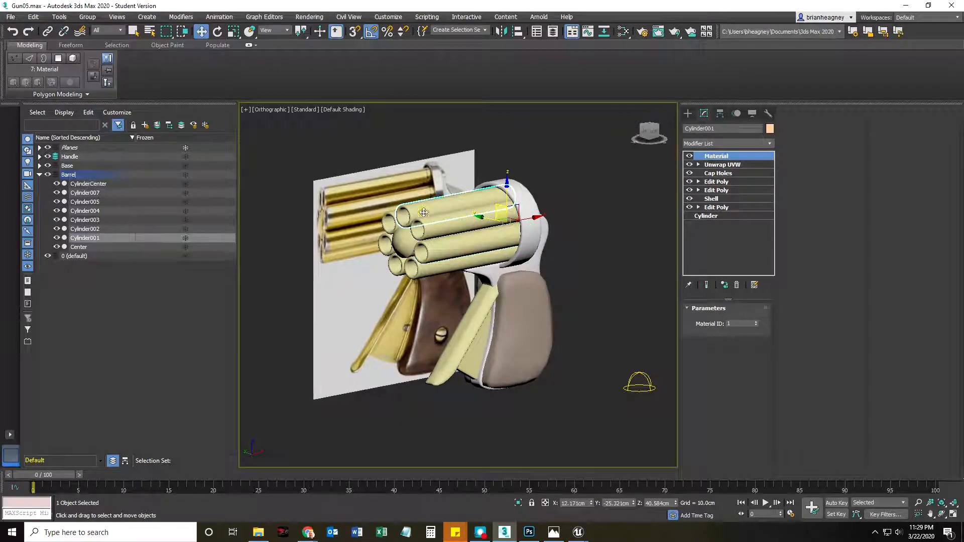
{"action": "left_click", "coordinate": [724, 284]}
{"action": "left_click", "coordinate": [445, 258]}
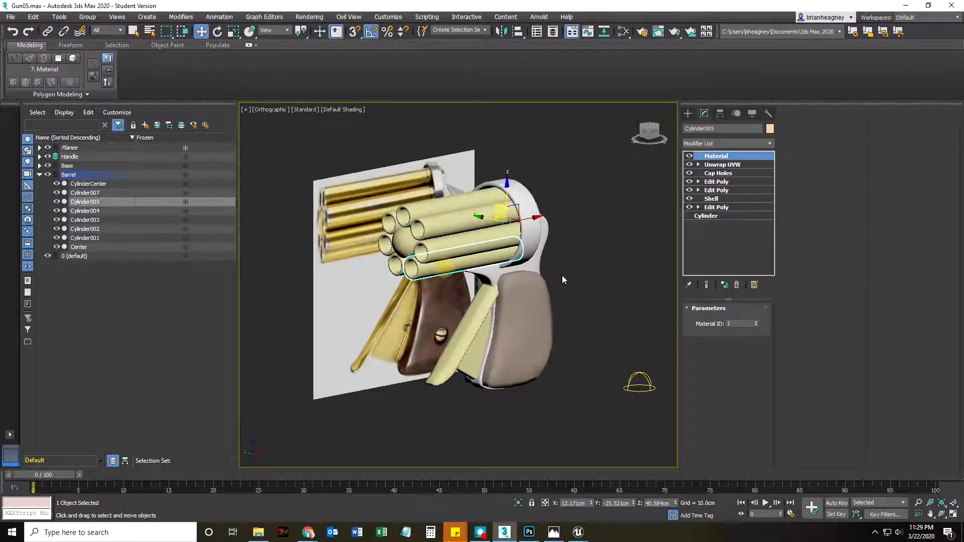
{"action": "left_click", "coordinate": [394, 267]}
{"action": "left_click", "coordinate": [725, 285]}
{"action": "left_click", "coordinate": [385, 243]}
{"action": "left_click", "coordinate": [725, 285]}
{"action": "left_click", "coordinate": [389, 232]}
{"action": "left_click", "coordinate": [724, 285]}
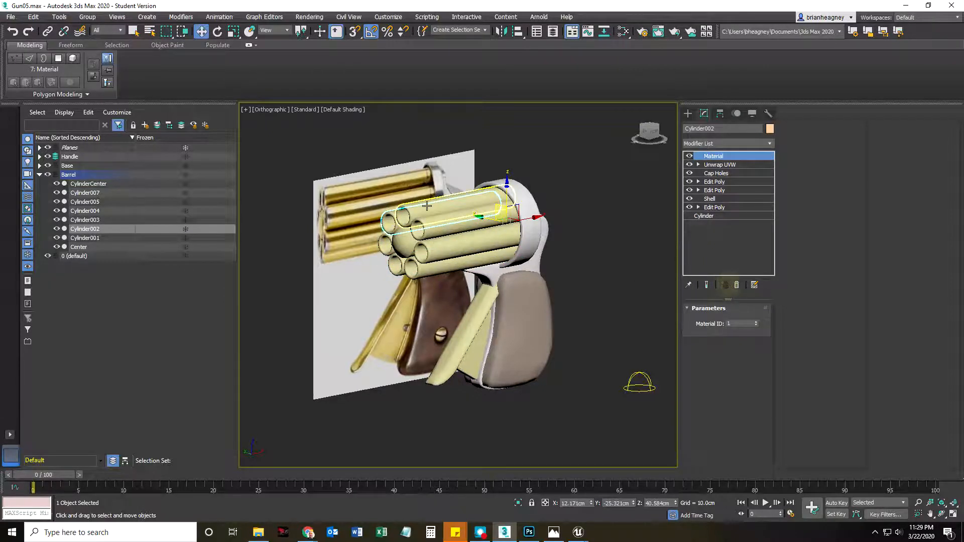
Step: Attach the upper near-side barrel tube to the gun body and clear the selection
{"action": "left_click", "coordinate": [523, 230]}
{"action": "left_click", "coordinate": [540, 241]}
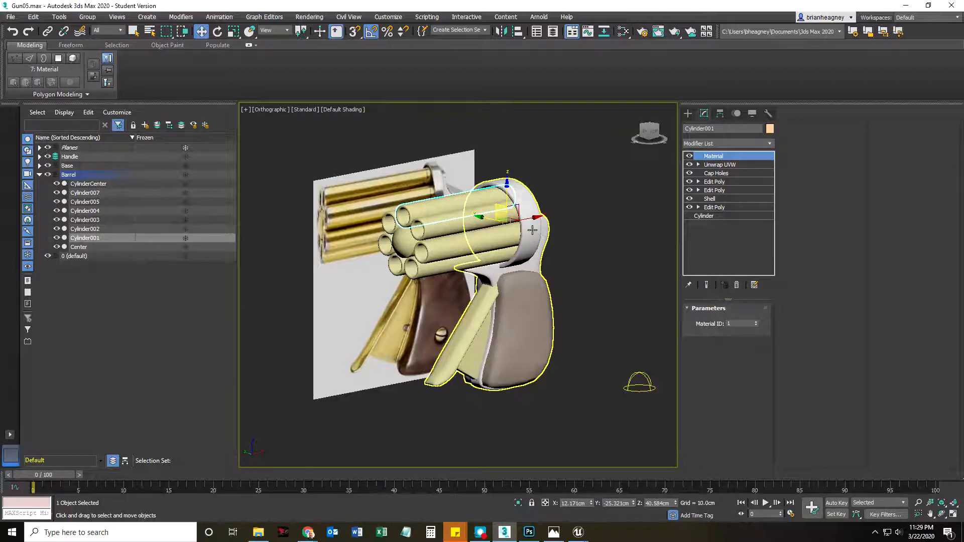
{"action": "left_click", "coordinate": [894, 203]}
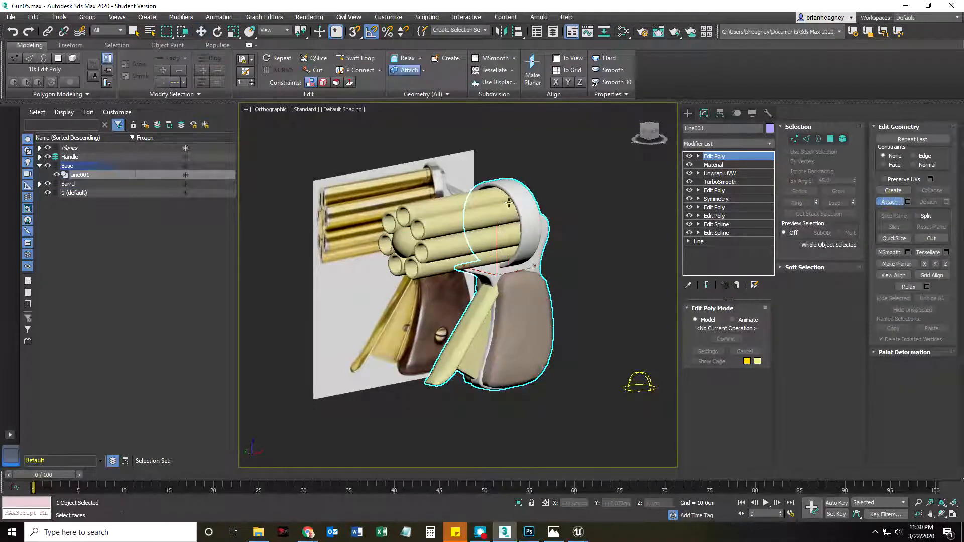
{"action": "left_click", "coordinate": [427, 228]}
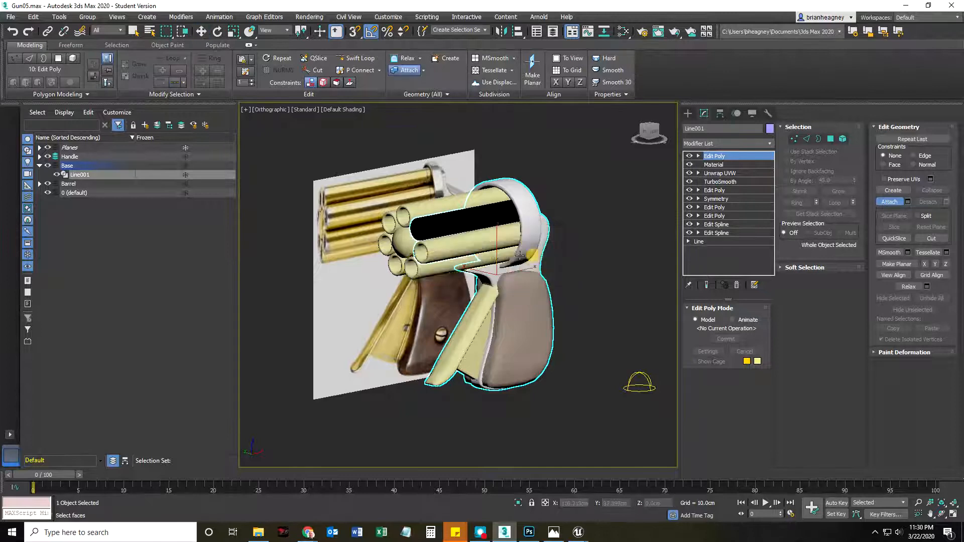
{"action": "left_click", "coordinate": [536, 252]}
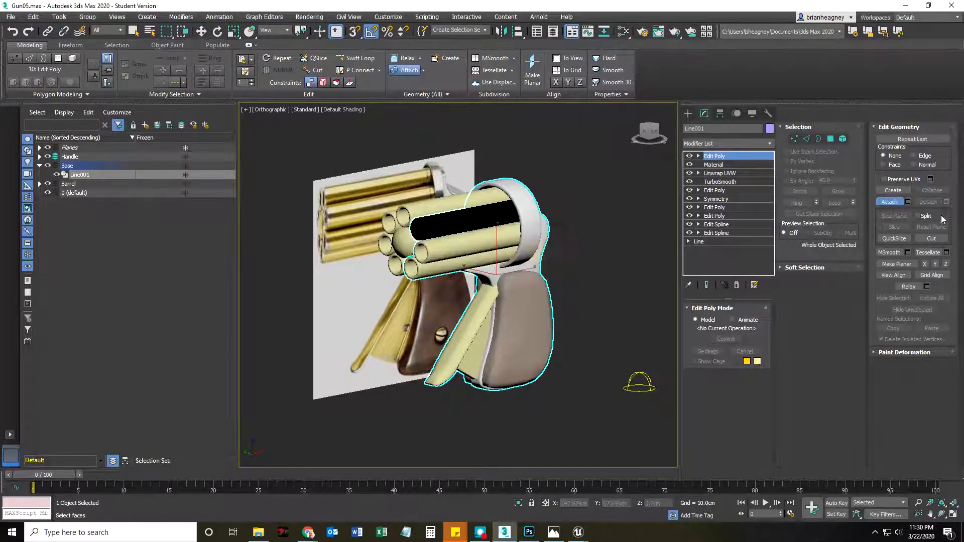
{"action": "middle_click_drag", "start_coordinate": [614, 313], "coordinate": [572, 305]}
{"action": "left_click", "coordinate": [596, 273]}
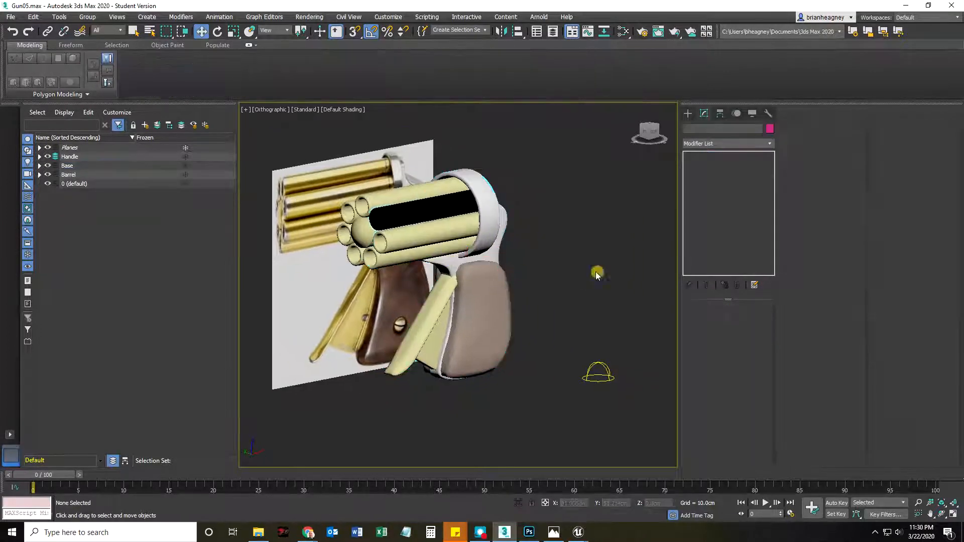
Step: Select the black barrel tube element of the gun body and set its material ID to 6
{"action": "left_click", "coordinate": [449, 345]}
{"action": "mouse_move", "coordinate": [450, 345]}
{"action": "middle_mouse_down", "text": "alt"}
{"action": "mouse_move", "coordinate": [502, 327]}
{"action": "mouse_move", "coordinate": [454, 343]}
{"action": "middle_mouse_up", "text": "alt"}
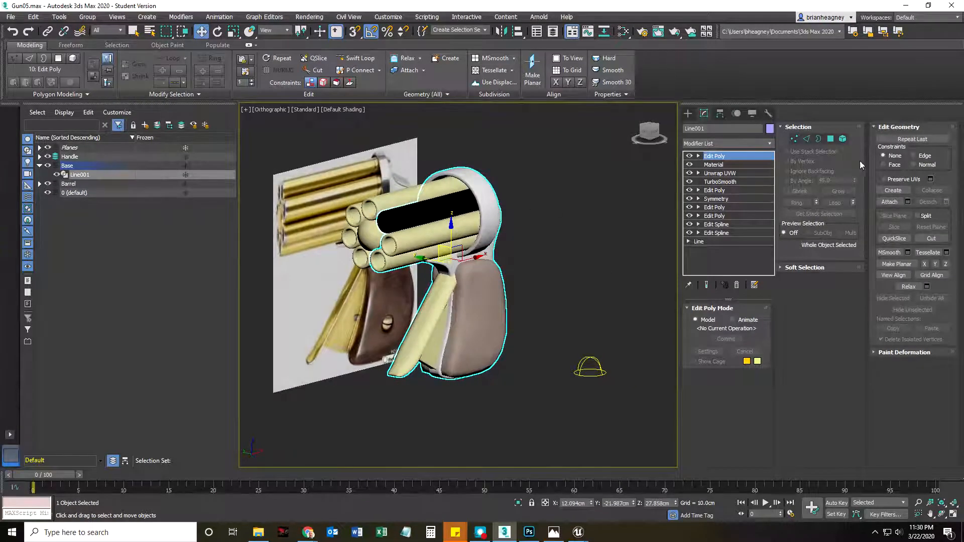
{"action": "left_click", "coordinate": [843, 139]}
{"action": "left_click", "coordinate": [467, 223]}
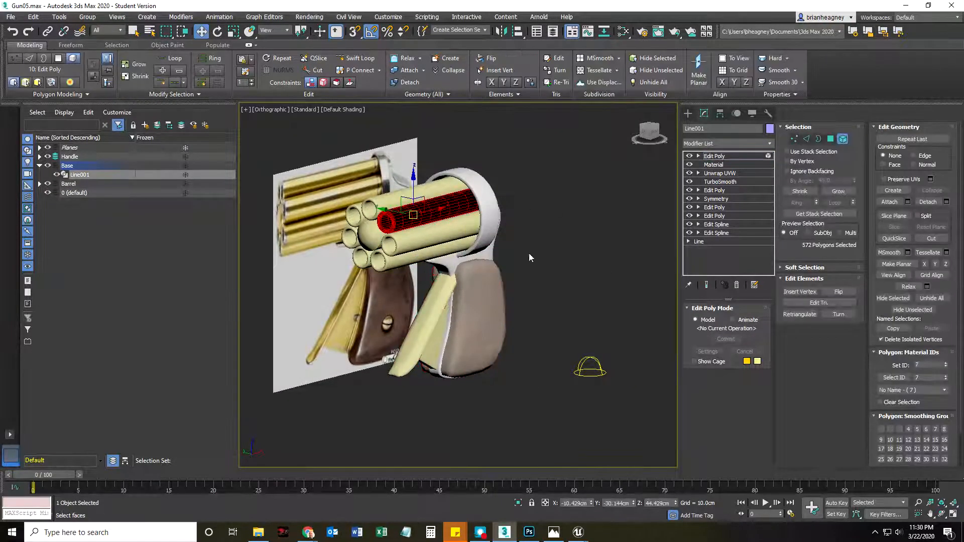
{"action": "left_click", "coordinate": [946, 367]}
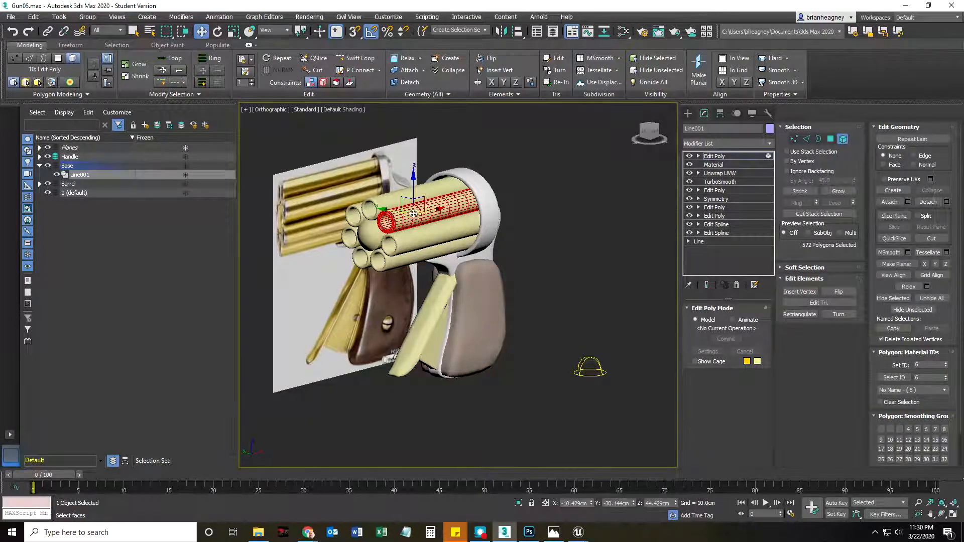
{"action": "scroll", "coordinate": [413, 214], "scroll_direction": "up", "scroll_amount": 5}
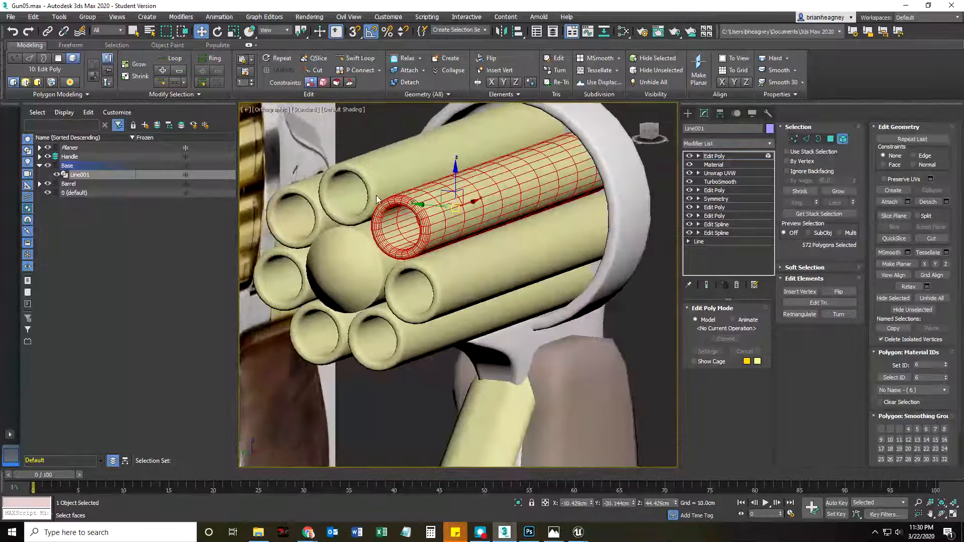
{"action": "key", "text": "ctrl+d"}
Step: Try to attach the topmost barrel tube to the gun body with Do Not Modify Mat IDs or Material
{"action": "scroll", "coordinate": [487, 279], "scroll_direction": "down", "scroll_amount": 3}
{"action": "middle_click_drag", "start_coordinate": [544, 243], "coordinate": [496, 229]}
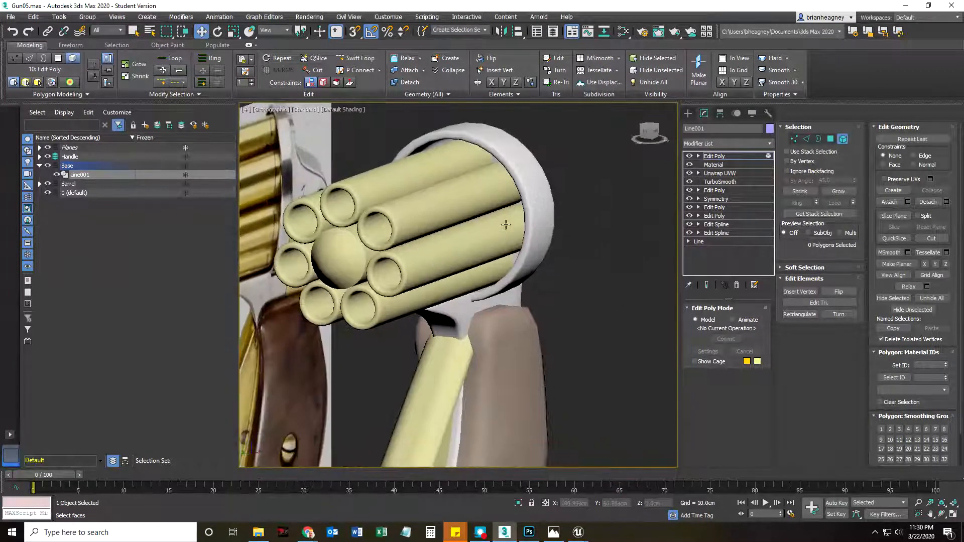
{"action": "left_click", "coordinate": [889, 202]}
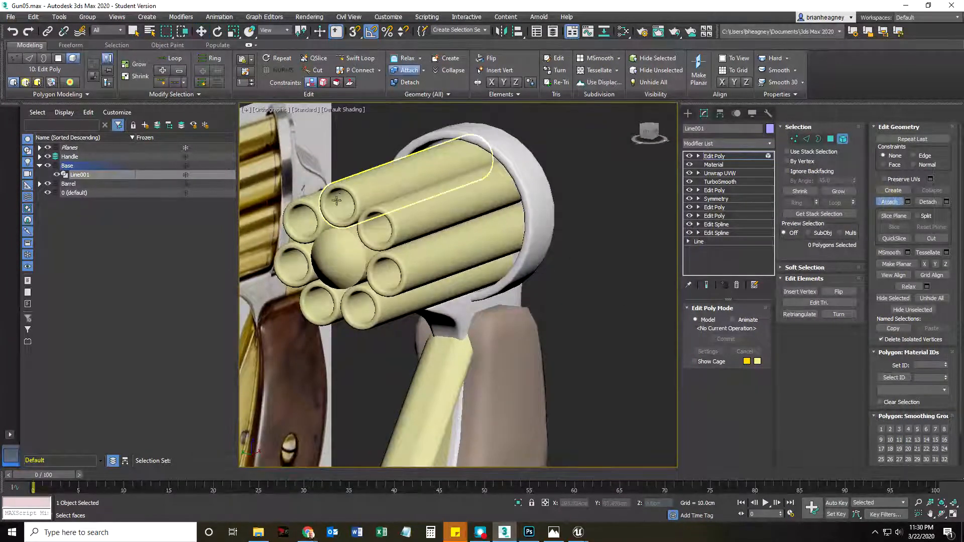
{"action": "left_click", "coordinate": [340, 188]}
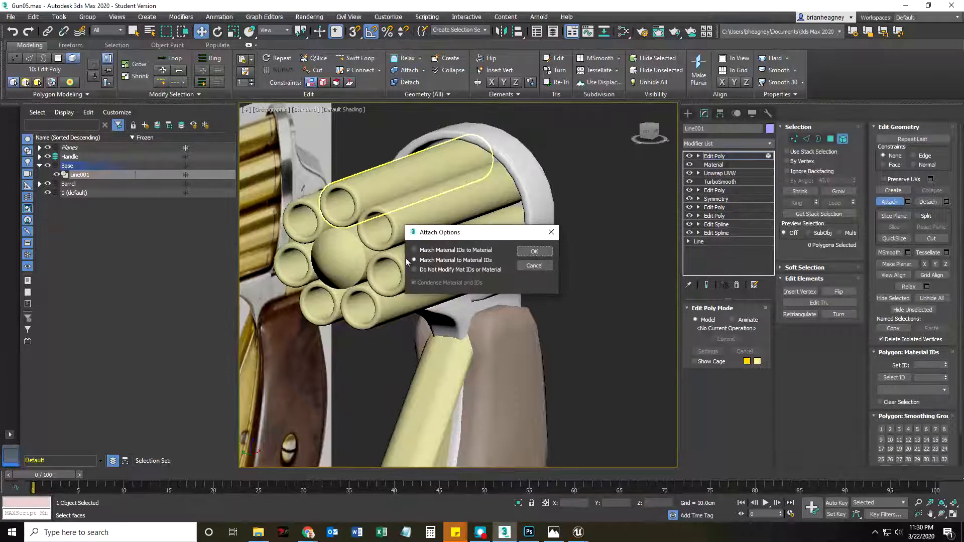
{"action": "left_click", "coordinate": [468, 270]}
{"action": "left_click", "coordinate": [526, 252]}
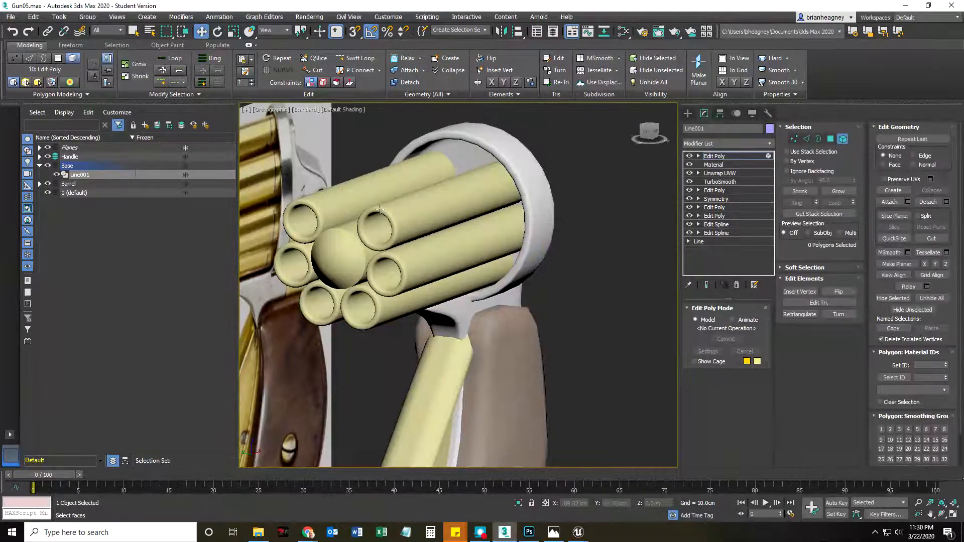
Step: Try to attach the topmost barrel tube to the gun body with Match Material IDs to Material instead
{"action": "middle_click_drag", "start_coordinate": [379, 240], "coordinate": [399, 242], "text": "alt"}
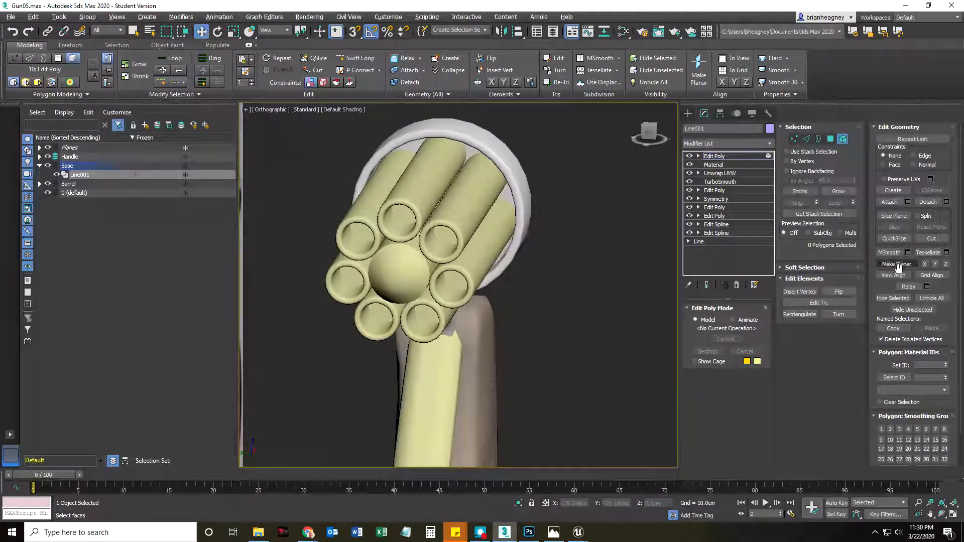
{"action": "left_click", "coordinate": [889, 202]}
{"action": "left_click", "coordinate": [401, 210]}
{"action": "left_click", "coordinate": [418, 250]}
{"action": "left_click", "coordinate": [534, 251]}
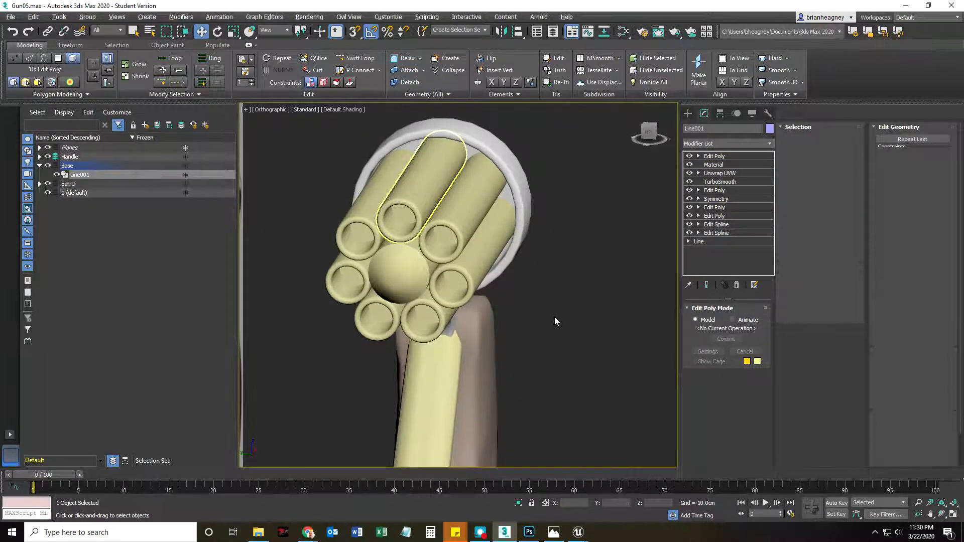
{"action": "middle_click_drag", "start_coordinate": [535, 310], "coordinate": [518, 304], "text": "alt"}
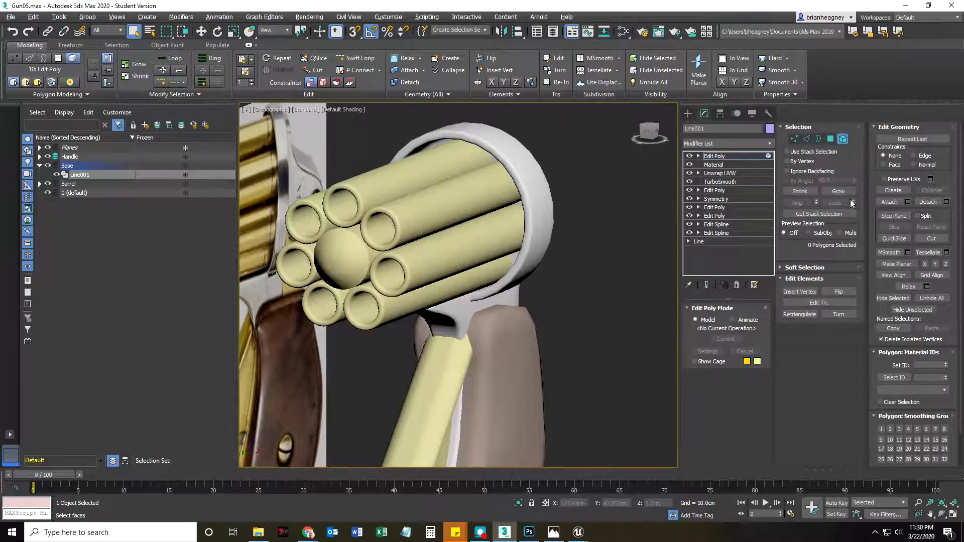
Step: Leave element editing on the gun body and add an Edit Poly modifier to the topmost barrel tube, Cylinder001
{"action": "left_click", "coordinate": [842, 142]}
{"action": "left_click", "coordinate": [622, 237]}
{"action": "scroll", "coordinate": [560, 300], "scroll_direction": "down", "scroll_amount": 2}
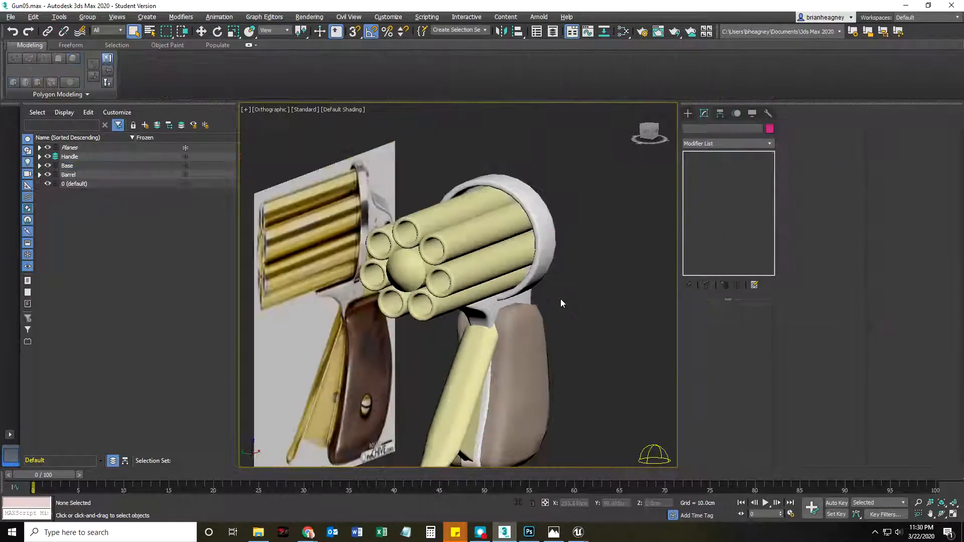
{"action": "left_click", "coordinate": [389, 229]}
{"action": "left_click", "coordinate": [423, 227]}
{"action": "middle_click_drag", "start_coordinate": [470, 285], "coordinate": [441, 302], "text": "alt"}
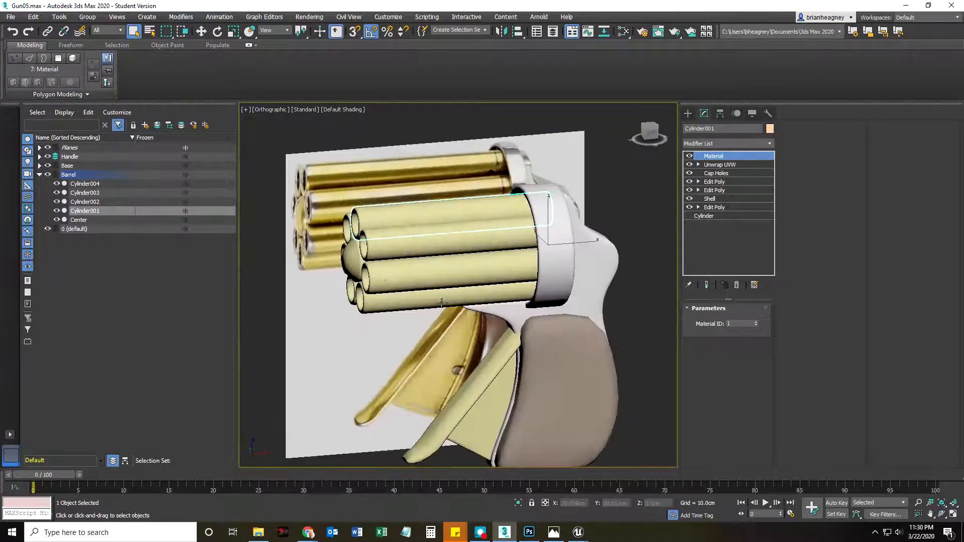
{"action": "left_click", "coordinate": [770, 144]}
{"action": "key", "text": "e"}
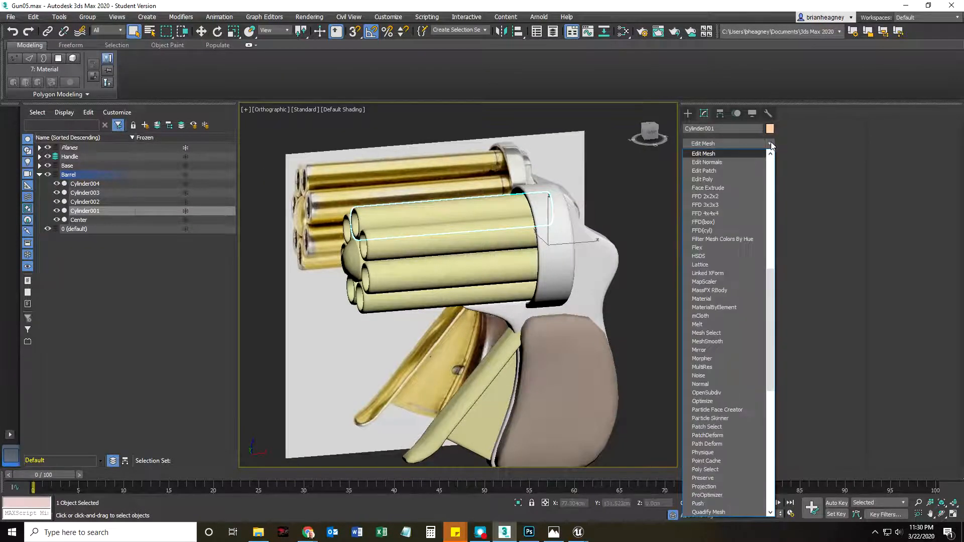
{"action": "key", "text": "e"}
{"action": "key", "text": "e"}
{"action": "key", "text": "e"}
{"action": "key", "text": "Return"}
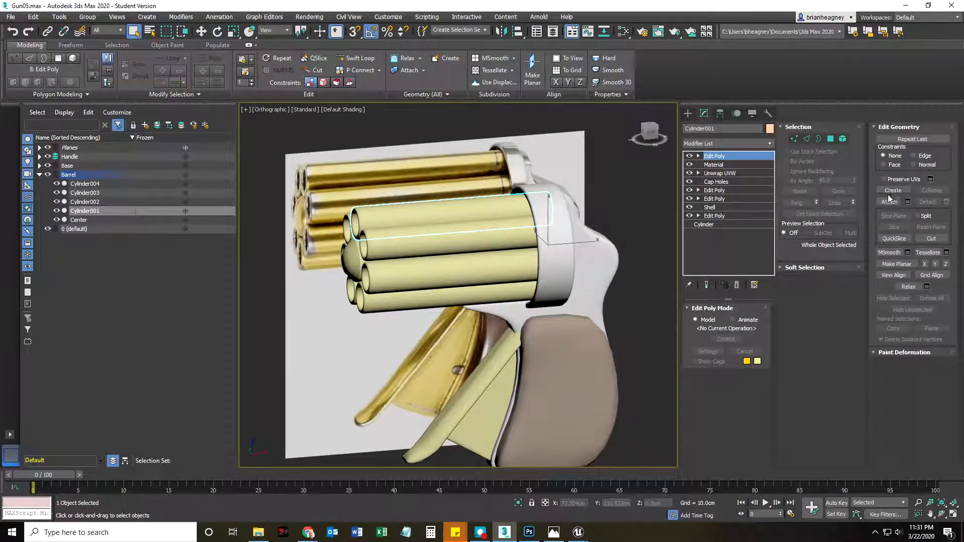
Step: Attach the gun body to the Cylinder001 barrel tube with Do Not Modify Mat IDs or Material
{"action": "left_click", "coordinate": [888, 201]}
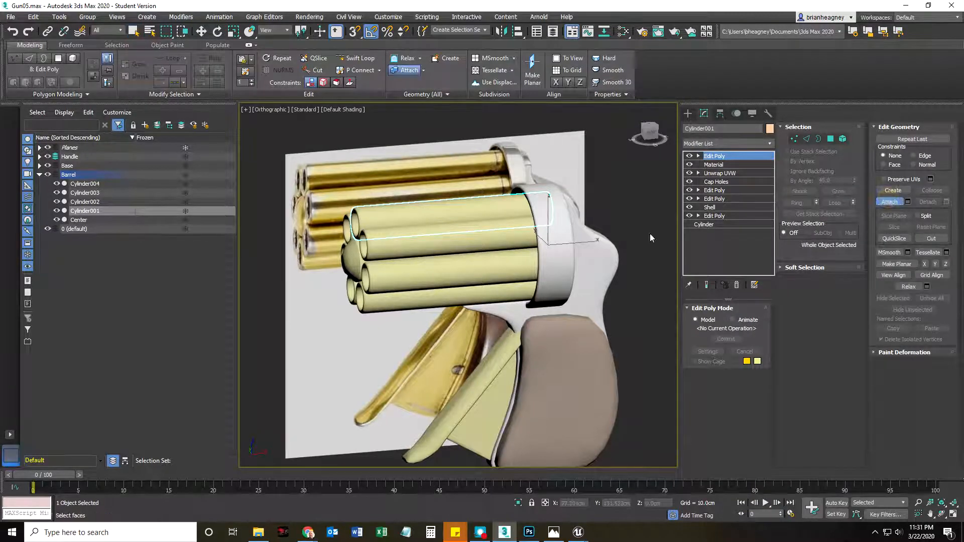
{"action": "left_click", "coordinate": [579, 239]}
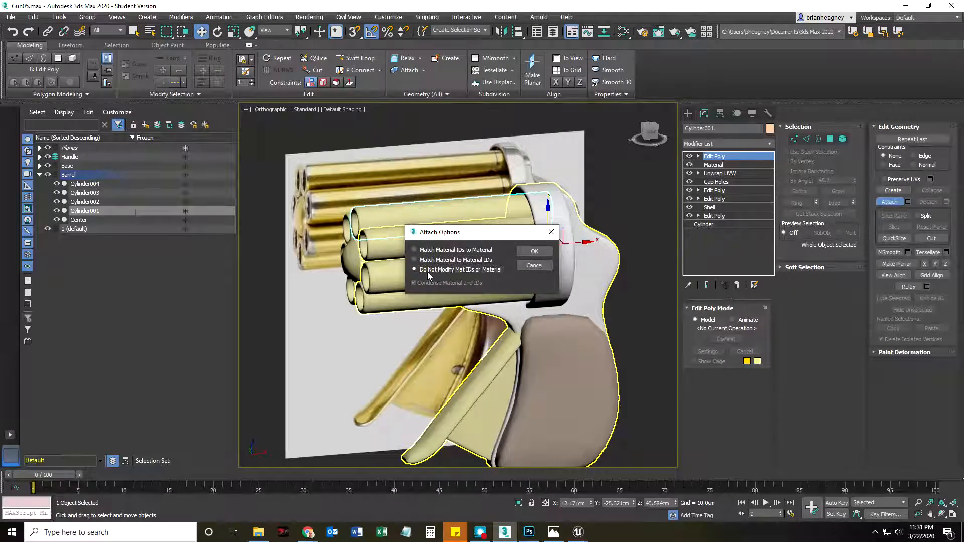
{"action": "left_click", "coordinate": [534, 252]}
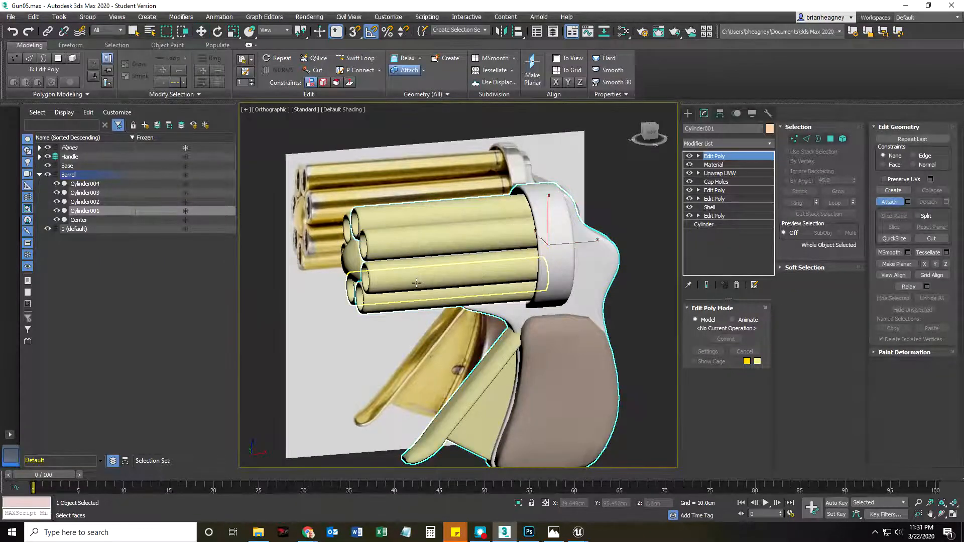
Step: Attach the remaining separate barrel parts to Cylinder001 one by one without modifying material IDs or material, and finish attaching
{"action": "middle_click_drag", "start_coordinate": [412, 282], "coordinate": [454, 286], "text": "alt"}
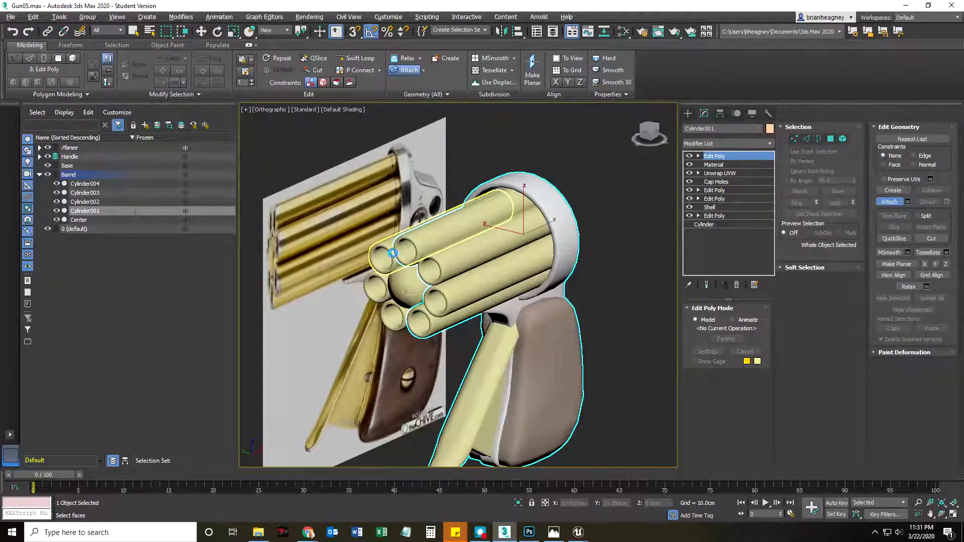
{"action": "left_click", "coordinate": [393, 253]}
{"action": "left_click", "coordinate": [546, 251]}
{"action": "left_click", "coordinate": [384, 288]}
{"action": "left_click", "coordinate": [524, 254]}
{"action": "left_click", "coordinate": [395, 310]}
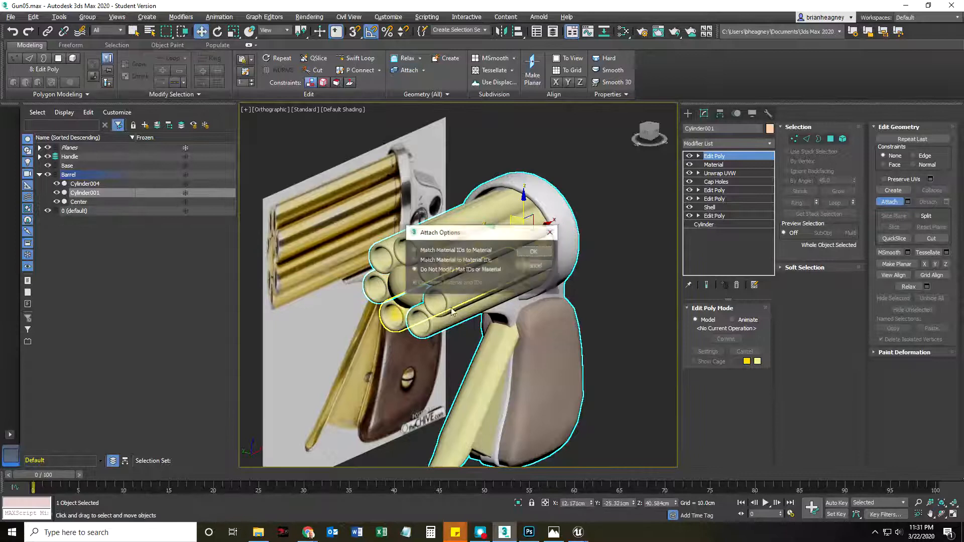
{"action": "left_click", "coordinate": [533, 253]}
{"action": "left_click", "coordinate": [443, 297]}
{"action": "left_click", "coordinate": [532, 252]}
{"action": "left_click", "coordinate": [889, 201]}
{"action": "left_click", "coordinate": [624, 200]}
Step: Select the combined gun and move it along the X axis to about 28.8 cm
{"action": "scroll", "coordinate": [601, 335], "scroll_direction": "down", "scroll_amount": 3}
{"action": "middle_click_drag", "start_coordinate": [600, 335], "coordinate": [511, 309]}
{"action": "left_click", "coordinate": [448, 296]}
{"action": "left_click_drag", "start_coordinate": [464, 206], "coordinate": [514, 221]}
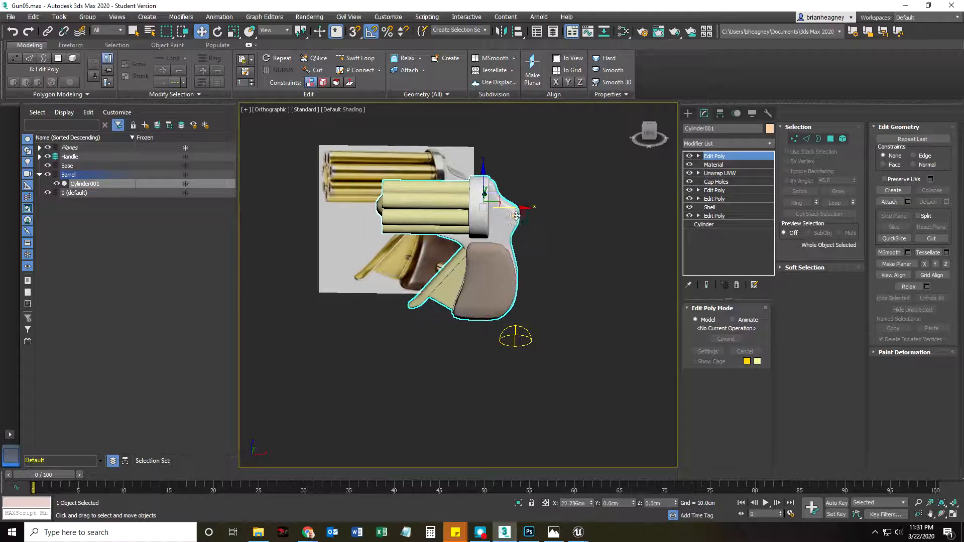
Step: Rename the combined object TheGun and move it back along the X axis to about 15.9 cm
{"action": "left_click", "coordinate": [718, 128]}
{"action": "type", "text": "TheGun"}
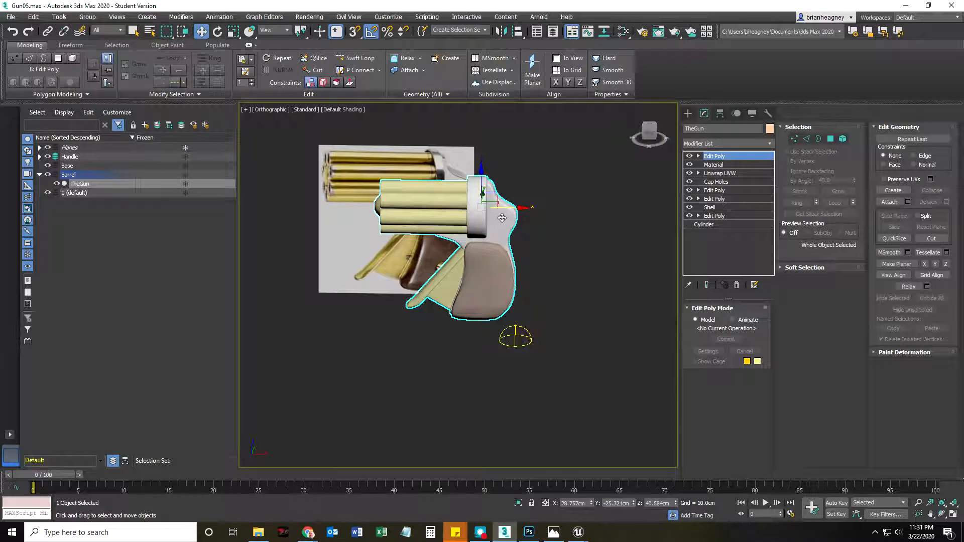
{"action": "left_click", "coordinate": [522, 207]}
{"action": "left_click", "coordinate": [506, 211]}
{"action": "left_click_drag", "start_coordinate": [512, 207], "coordinate": [468, 221]}
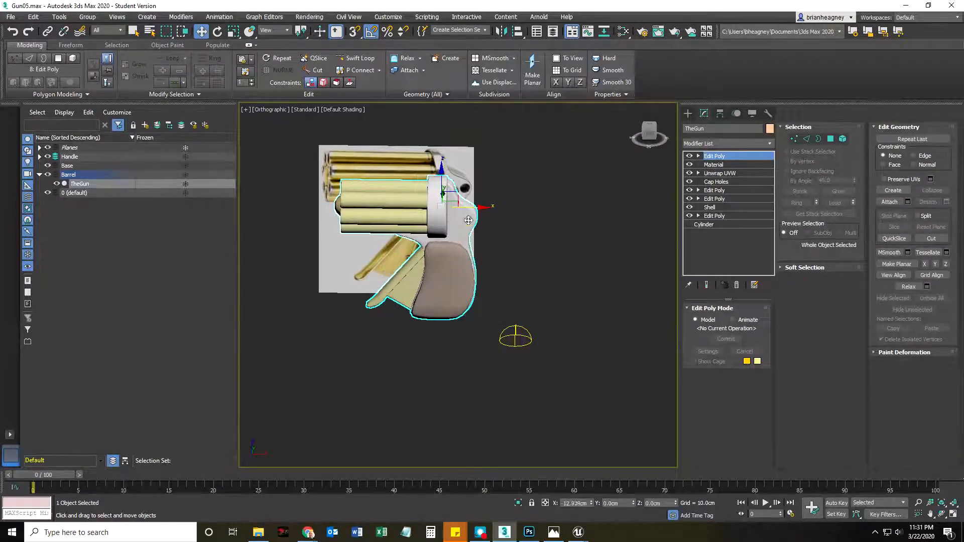
Step: Save the scene as a new incremented version, Gun06.max
{"action": "left_click", "coordinate": [11, 17]}
{"action": "left_click", "coordinate": [30, 108]}
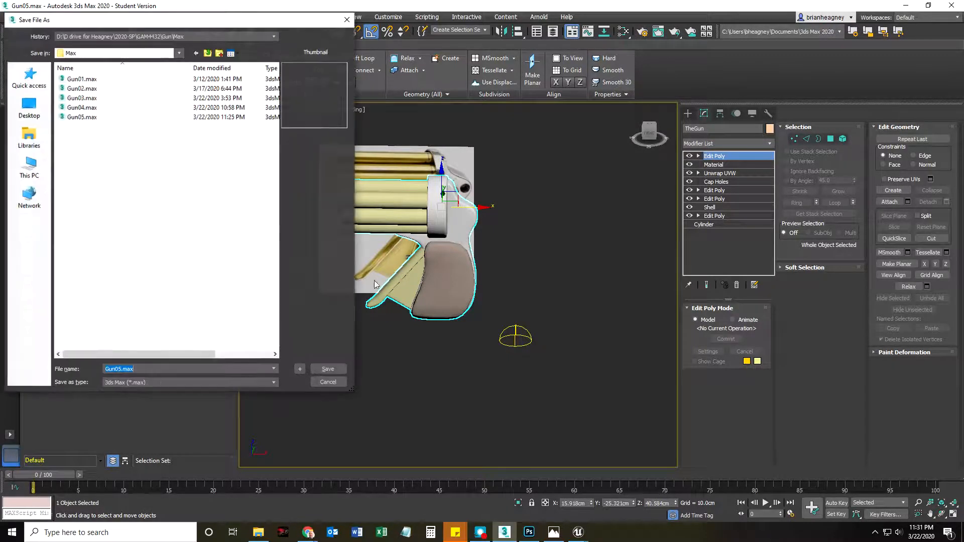
{"action": "left_click", "coordinate": [299, 371]}
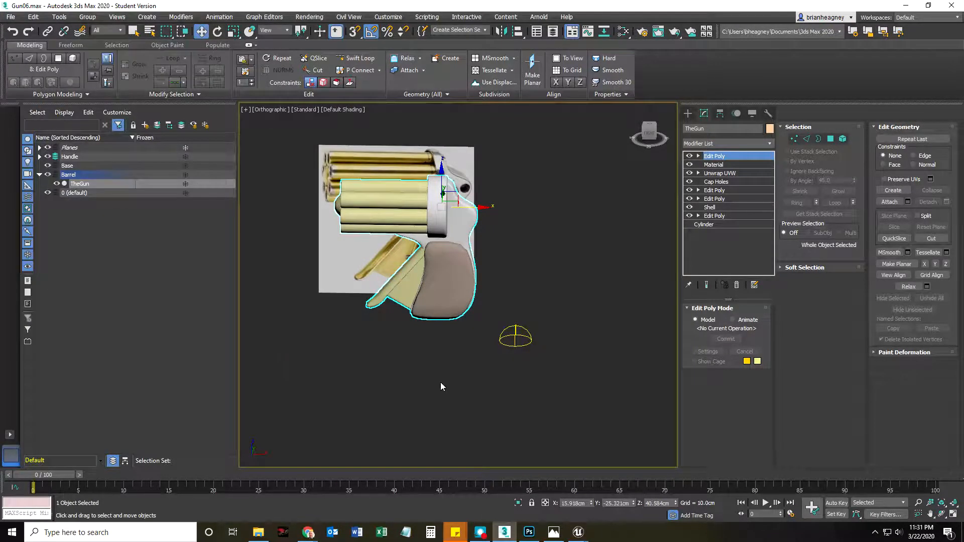
{"action": "middle_click_drag", "start_coordinate": [402, 369], "coordinate": [424, 373], "text": "alt"}
{"action": "scroll", "coordinate": [411, 216], "scroll_direction": "up", "scroll_amount": 3}
{"action": "scroll", "coordinate": [422, 302], "scroll_direction": "down", "scroll_amount": 2}
{"action": "middle_click_drag", "start_coordinate": [411, 312], "coordinate": [434, 295], "text": "alt"}
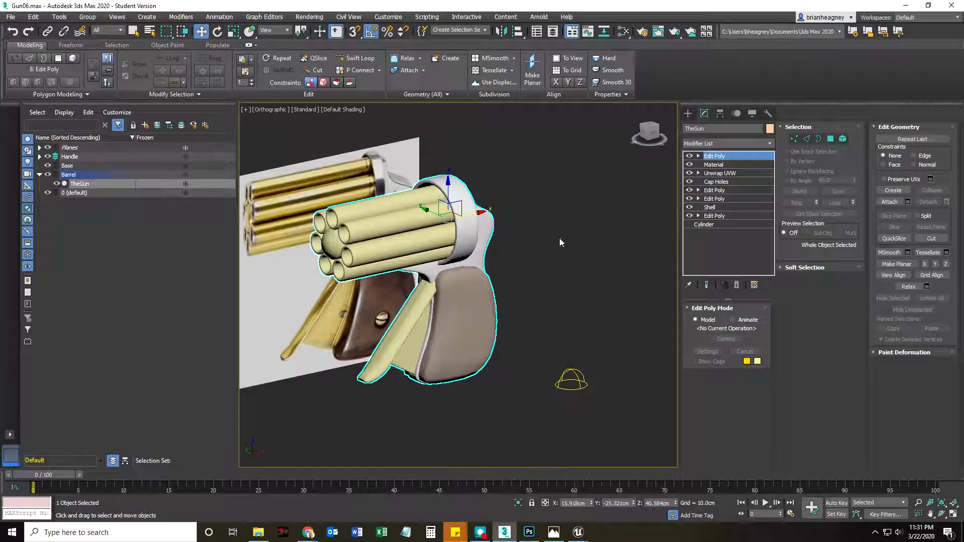
{"action": "left_click", "coordinate": [769, 144]}
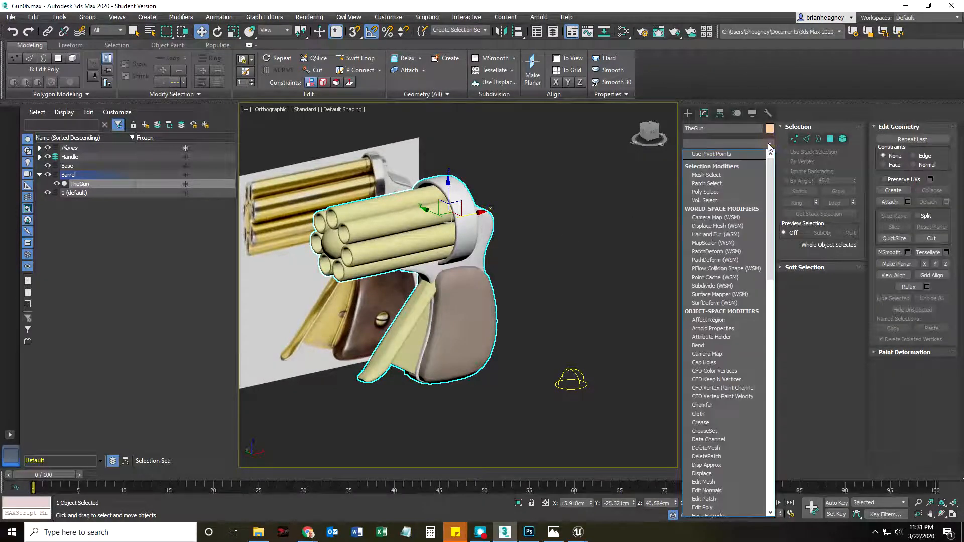
{"action": "key", "text": "e"}
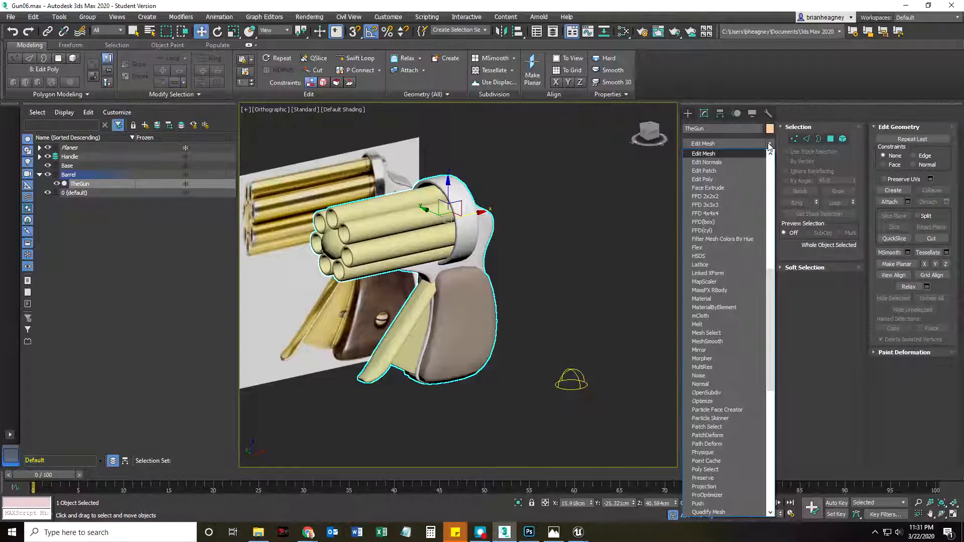
{"action": "key", "text": "Down"}
{"action": "key", "text": "Down"}
{"action": "key", "text": "Down"}
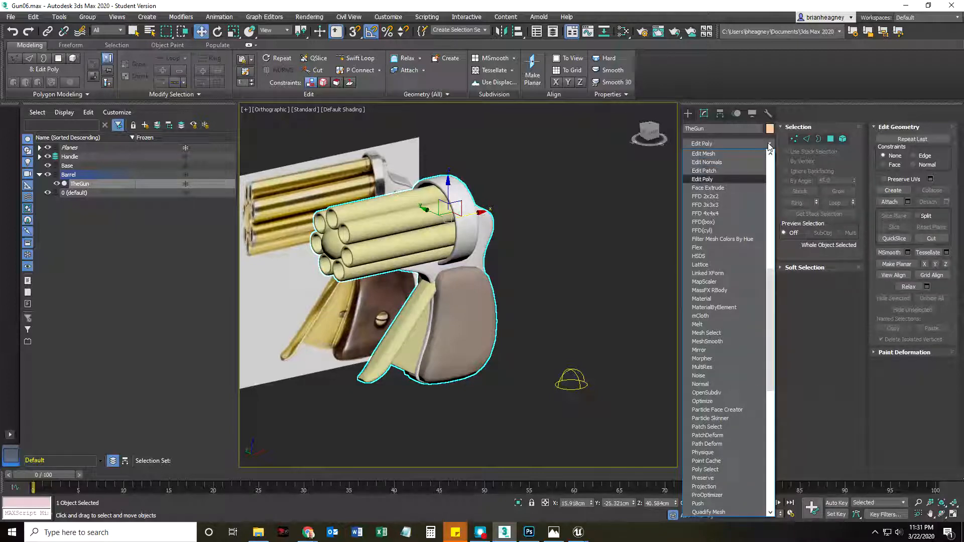
{"action": "key", "text": "Return"}
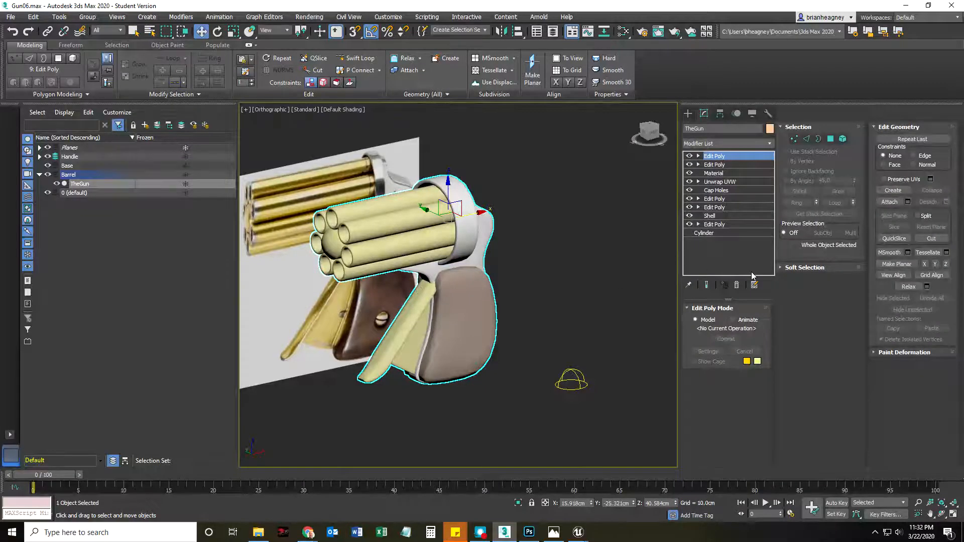
{"action": "left_click", "coordinate": [736, 285]}
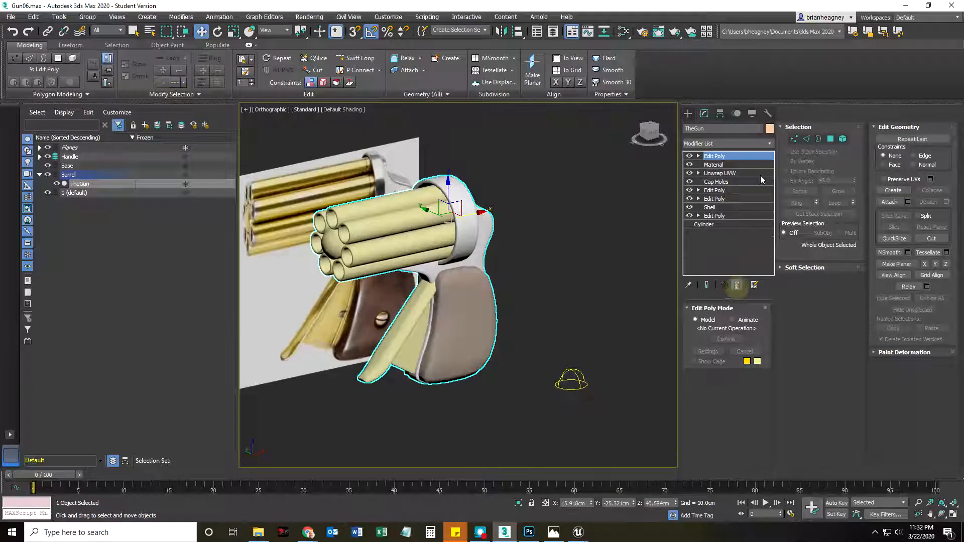
Step: Add an Unwrap UVW modifier to TheGun above its Edit Poly modifier
{"action": "left_click", "coordinate": [770, 144]}
{"action": "type", "text": "u"}
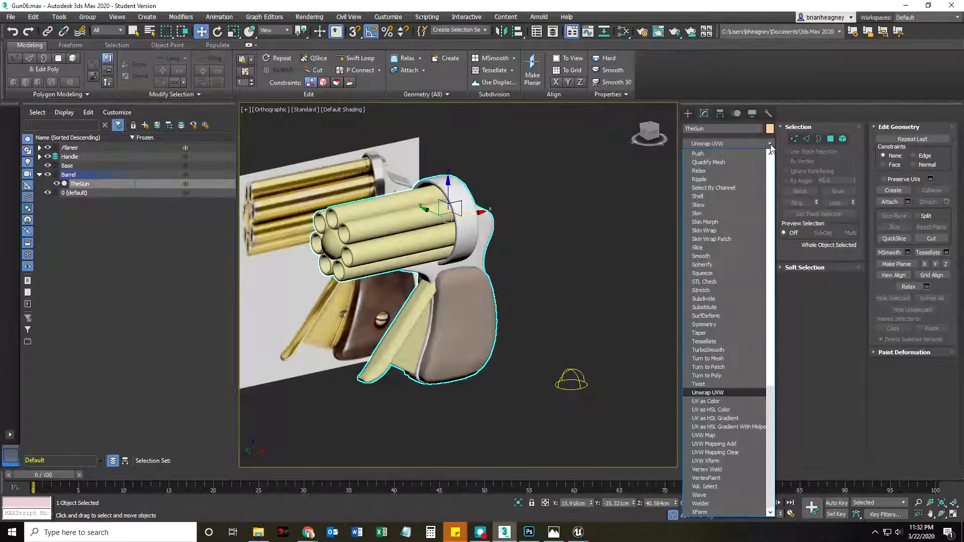
{"action": "left_click", "coordinate": [717, 393]}
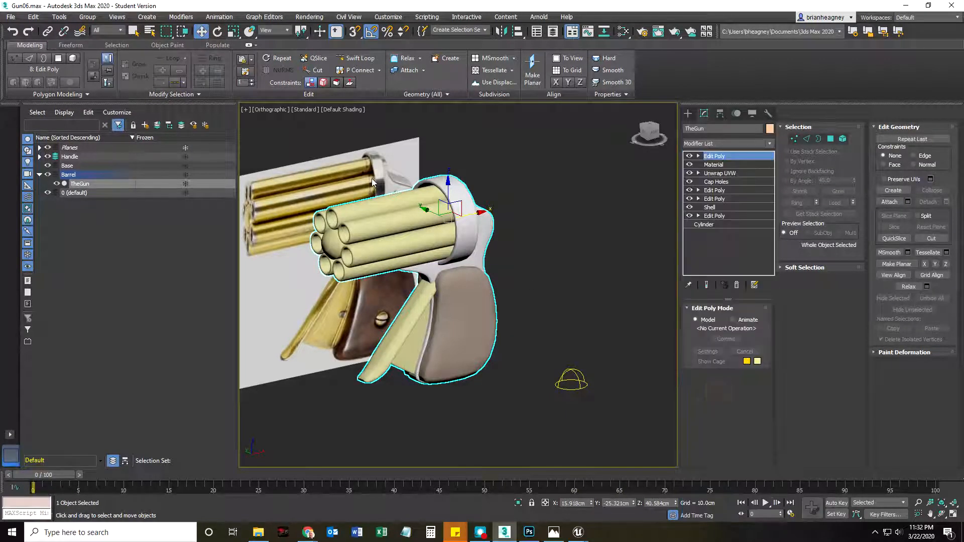
Step: Open the UV Editor for TheGun and select all of its UV polygons
{"action": "middle_click_drag", "start_coordinate": [513, 271], "coordinate": [528, 245]}
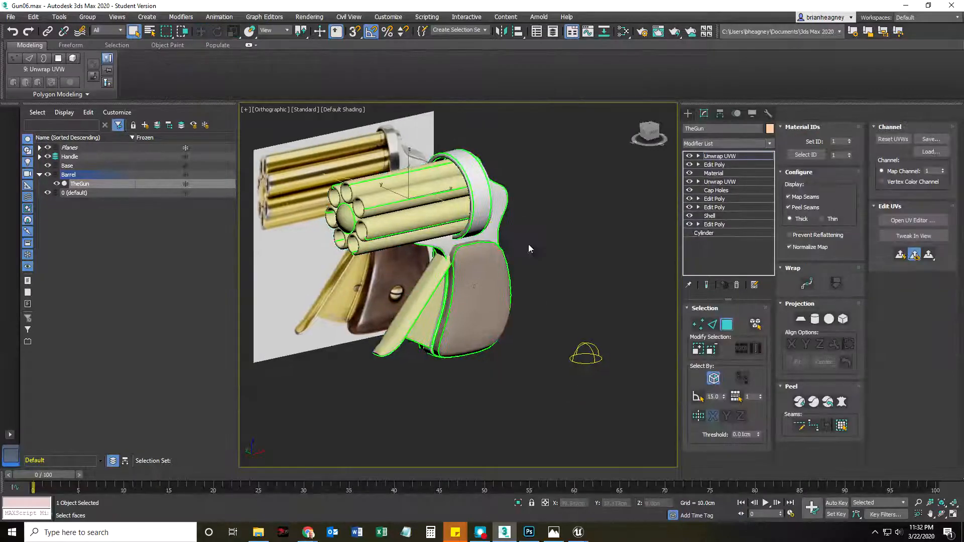
{"action": "middle_click_drag", "start_coordinate": [492, 300], "coordinate": [420, 312], "text": "alt"}
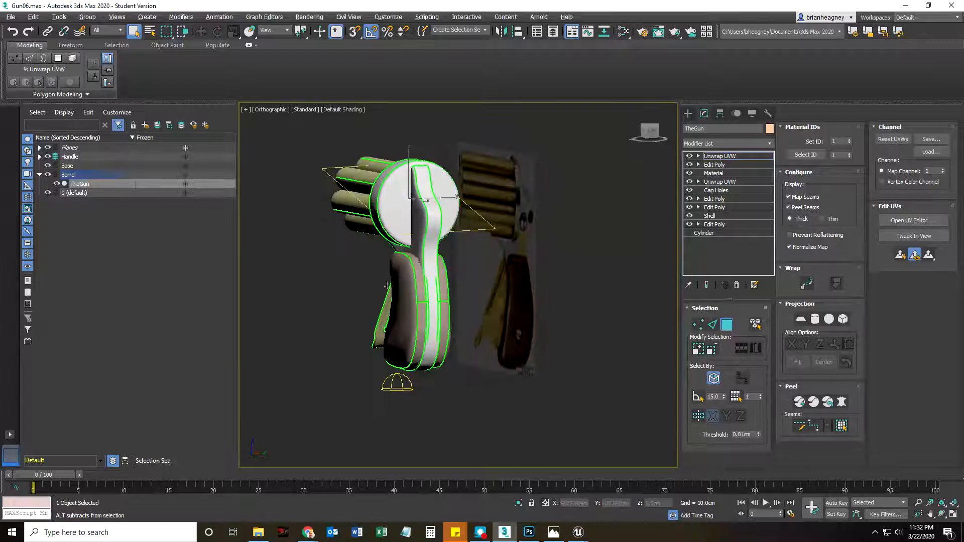
{"action": "scroll", "coordinate": [417, 321], "scroll_direction": "up", "scroll_amount": 5}
{"action": "scroll", "coordinate": [402, 327], "scroll_direction": "down", "scroll_amount": 2}
{"action": "scroll", "coordinate": [402, 328], "scroll_direction": "down", "scroll_amount": 3}
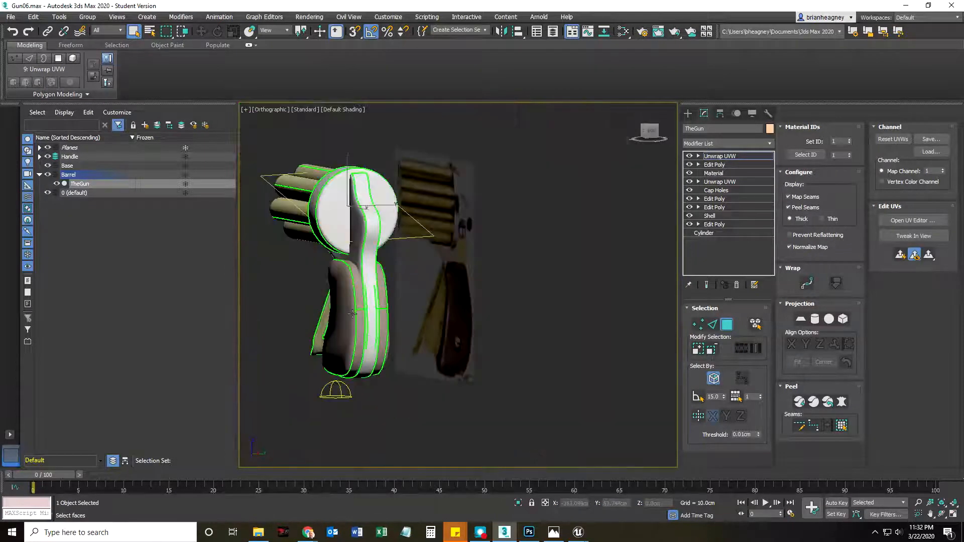
{"action": "middle_click_drag", "start_coordinate": [351, 313], "coordinate": [441, 323], "text": "alt"}
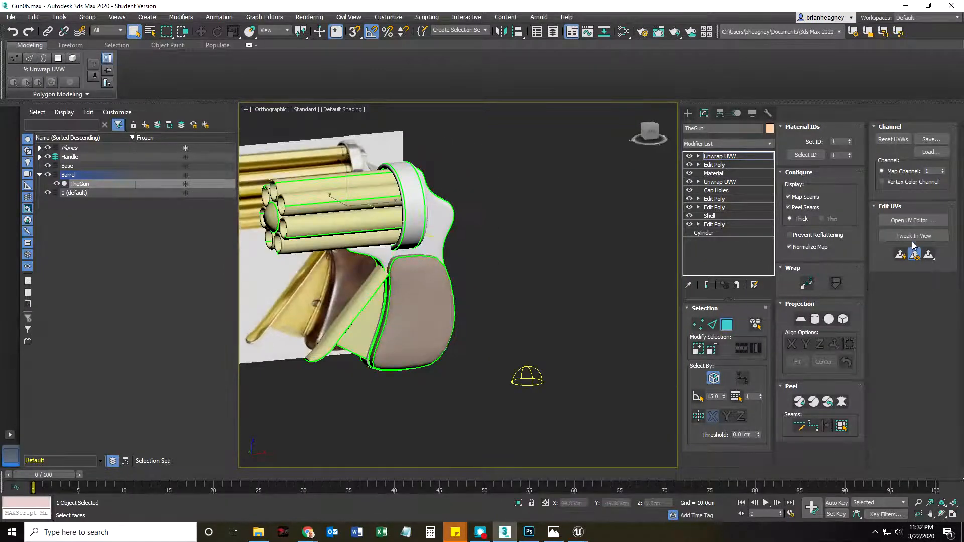
{"action": "left_click", "coordinate": [912, 220]}
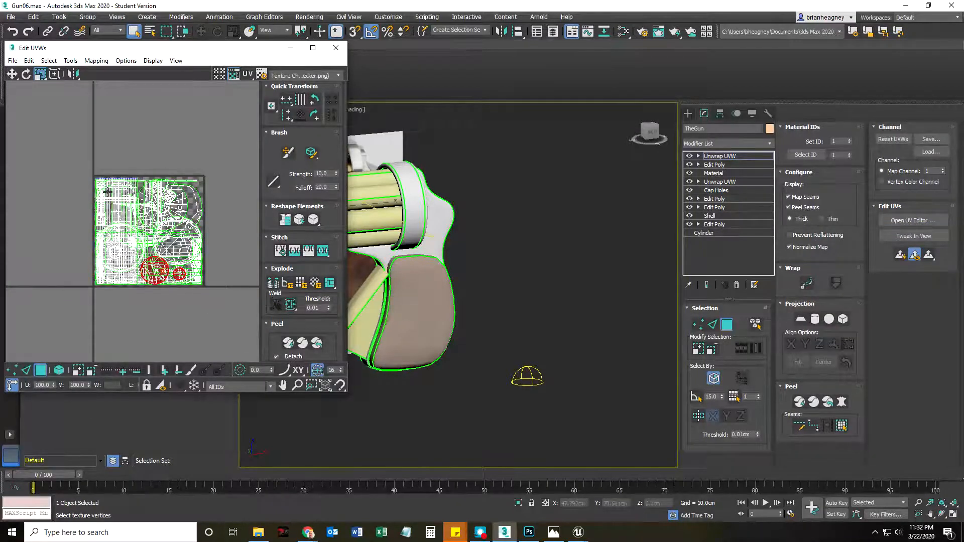
{"action": "left_click_drag", "start_coordinate": [220, 324], "coordinate": [219, 323]}
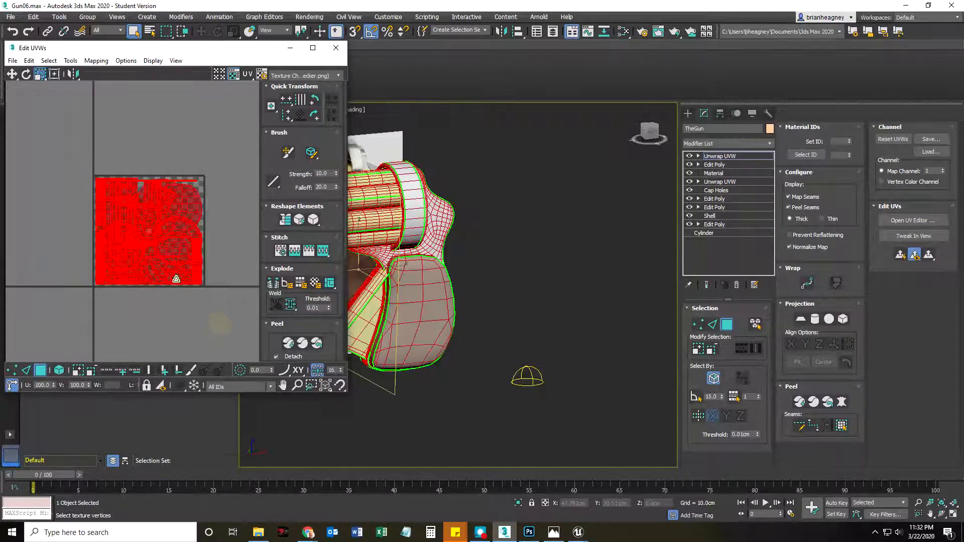
Step: Move all UV shells outside the UV square, up and to its left, and turn off rescaling for element packing
{"action": "left_click", "coordinate": [11, 73]}
{"action": "left_click_drag", "start_coordinate": [149, 231], "coordinate": [1, 134]}
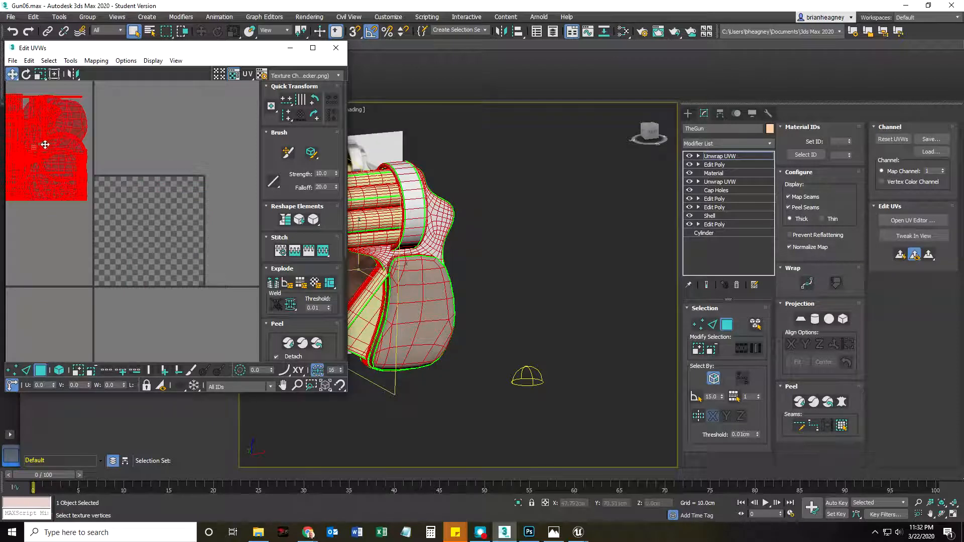
{"action": "scroll", "coordinate": [304, 312], "scroll_direction": "down", "scroll_amount": 5}
{"action": "scroll", "coordinate": [303, 303], "scroll_direction": "down", "scroll_amount": 1}
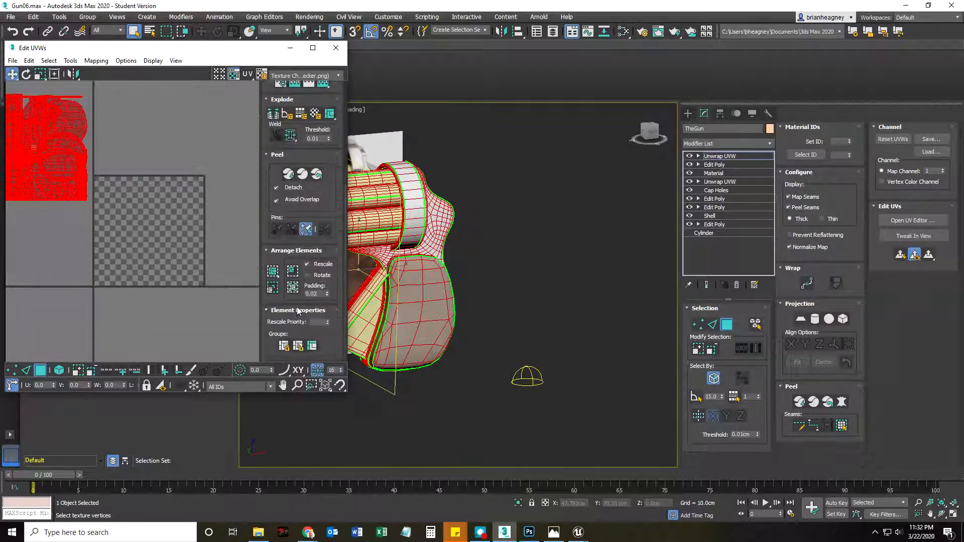
{"action": "left_click", "coordinate": [306, 265]}
Step: Pack and normalize all of the gun's UV shells into the UV square without rescaling, and deselect them
{"action": "middle_click_drag", "start_coordinate": [393, 310], "coordinate": [507, 354]}
{"action": "scroll", "coordinate": [490, 313], "scroll_direction": "up", "scroll_amount": 4}
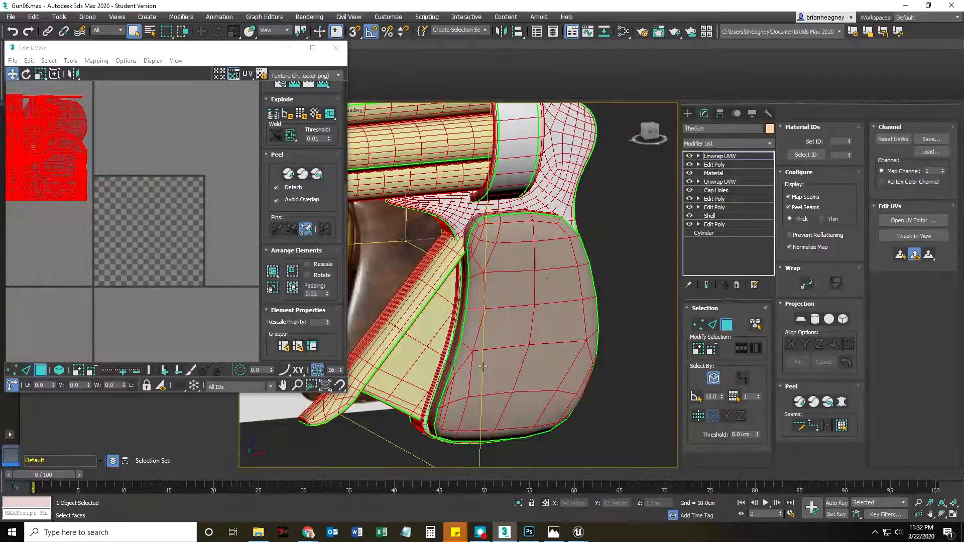
{"action": "scroll", "coordinate": [469, 244], "scroll_direction": "down", "scroll_amount": 4}
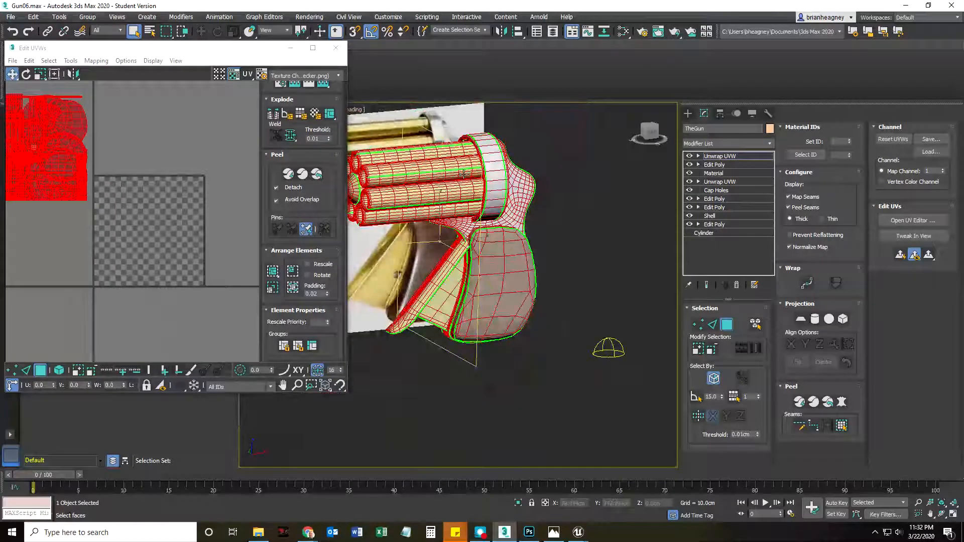
{"action": "scroll", "coordinate": [467, 170], "scroll_direction": "up", "scroll_amount": 5}
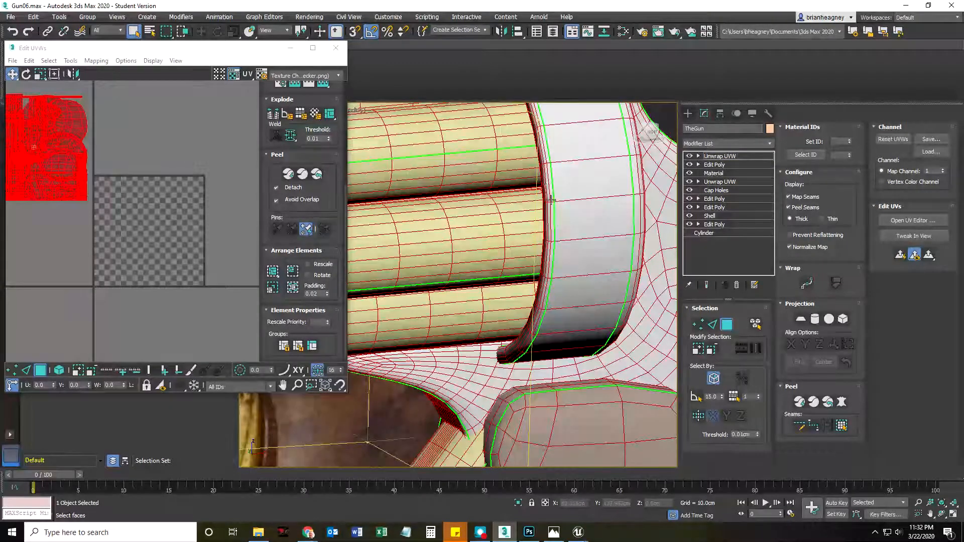
{"action": "scroll", "coordinate": [546, 188], "scroll_direction": "down", "scroll_amount": 5}
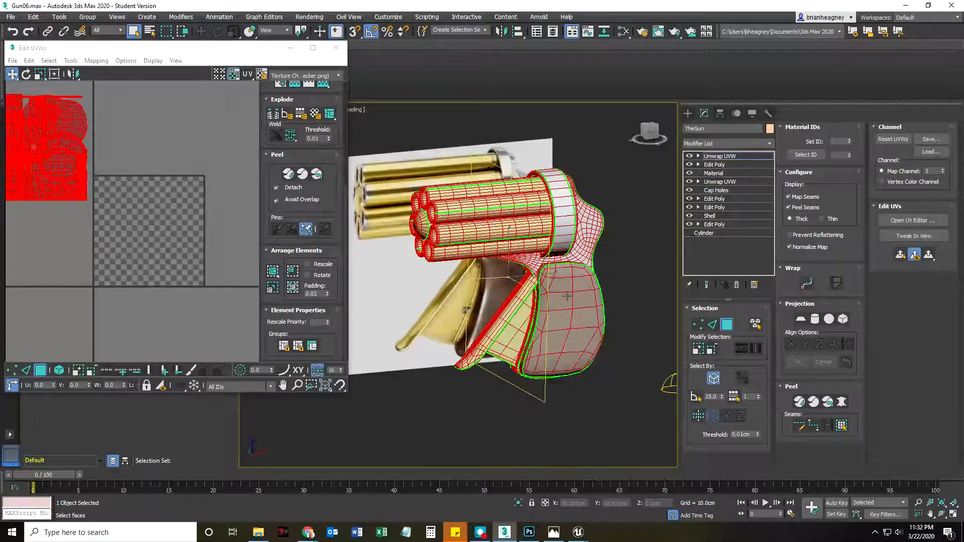
{"action": "scroll", "coordinate": [545, 345], "scroll_direction": "up", "scroll_amount": 5}
{"action": "scroll", "coordinate": [568, 308], "scroll_direction": "down", "scroll_amount": 5}
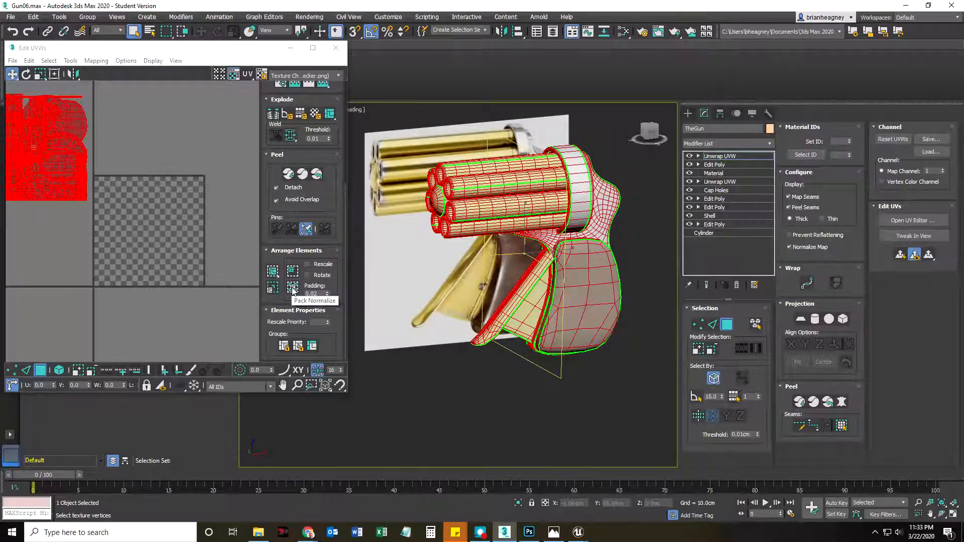
{"action": "left_click", "coordinate": [293, 288]}
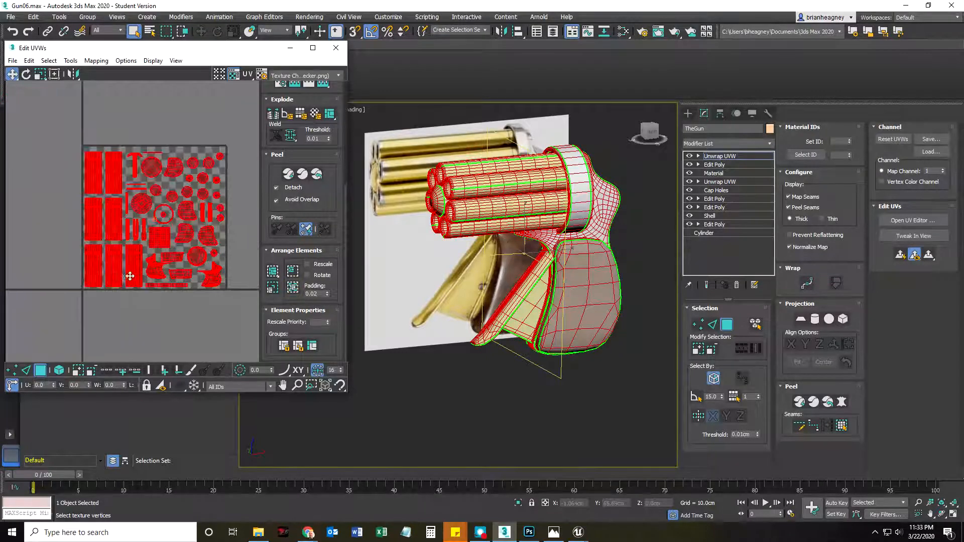
{"action": "scroll", "coordinate": [129, 276], "scroll_direction": "up", "scroll_amount": 2}
{"action": "left_click", "coordinate": [168, 312]}
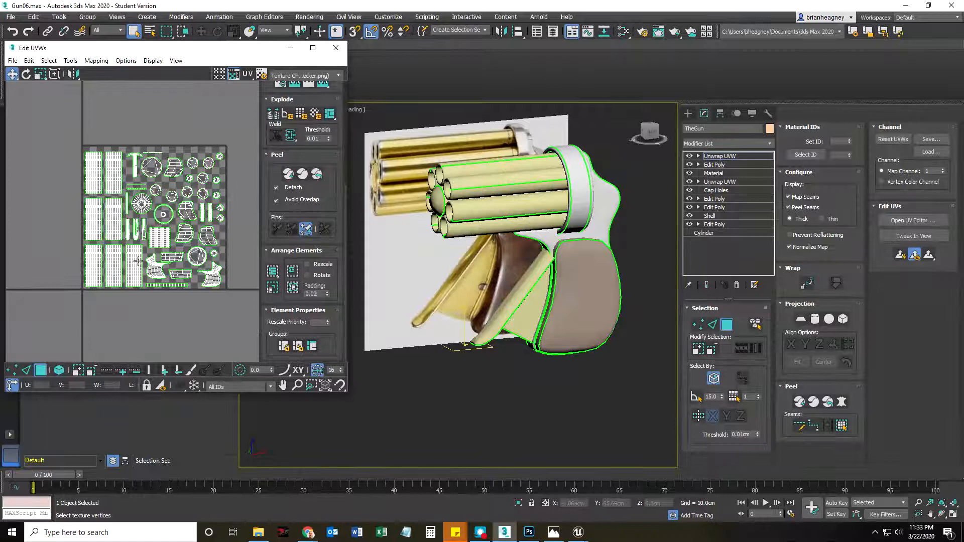
Step: Compare the packed grip shells in the UV layout with the pistol grip in the viewport
{"action": "scroll", "coordinate": [138, 261], "scroll_direction": "up", "scroll_amount": 3}
{"action": "middle_click_drag", "start_coordinate": [199, 316], "coordinate": [122, 277]}
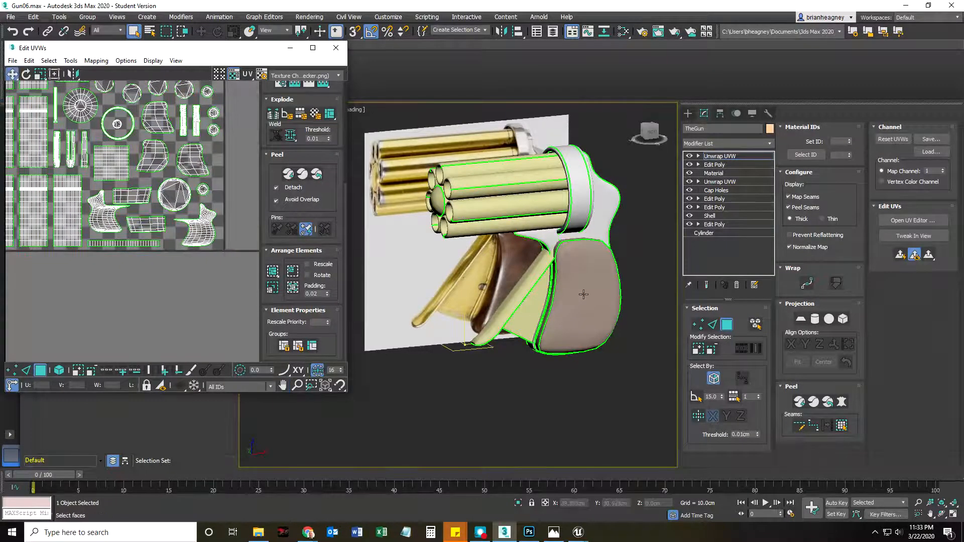
{"action": "scroll", "coordinate": [583, 294], "scroll_direction": "up", "scroll_amount": 5}
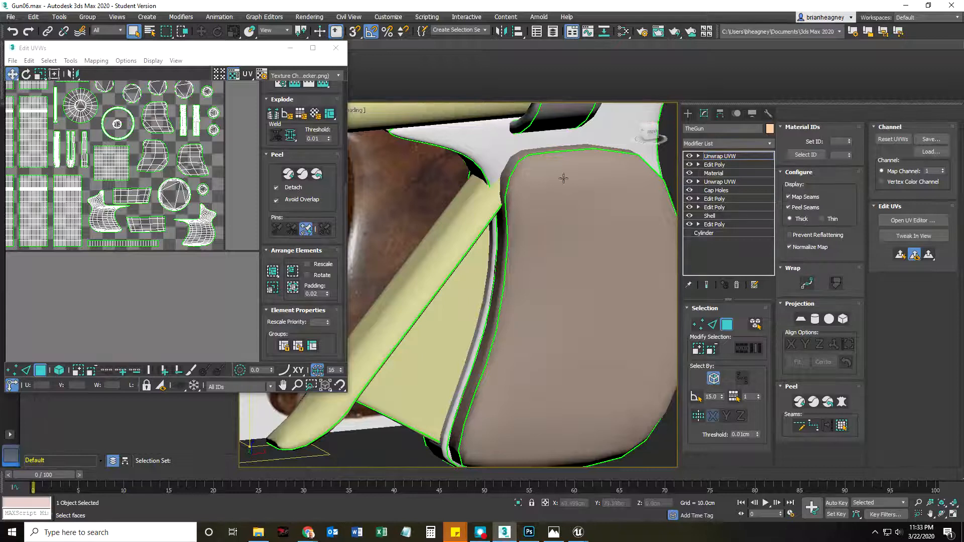
{"action": "left_click", "coordinate": [205, 232]}
{"action": "left_click", "coordinate": [192, 269]}
{"action": "scroll", "coordinate": [148, 293], "scroll_direction": "down", "scroll_amount": 3}
{"action": "middle_click_drag", "start_coordinate": [142, 294], "coordinate": [157, 297]}
Step: Enable whole-element selection in the UV Editor and stack the lower-left barrel shell on the barrel shell above it
{"action": "left_click", "coordinate": [78, 166]}
{"action": "middle_click_drag", "start_coordinate": [381, 230], "coordinate": [483, 306]}
{"action": "middle_click_drag", "start_coordinate": [533, 233], "coordinate": [446, 232]}
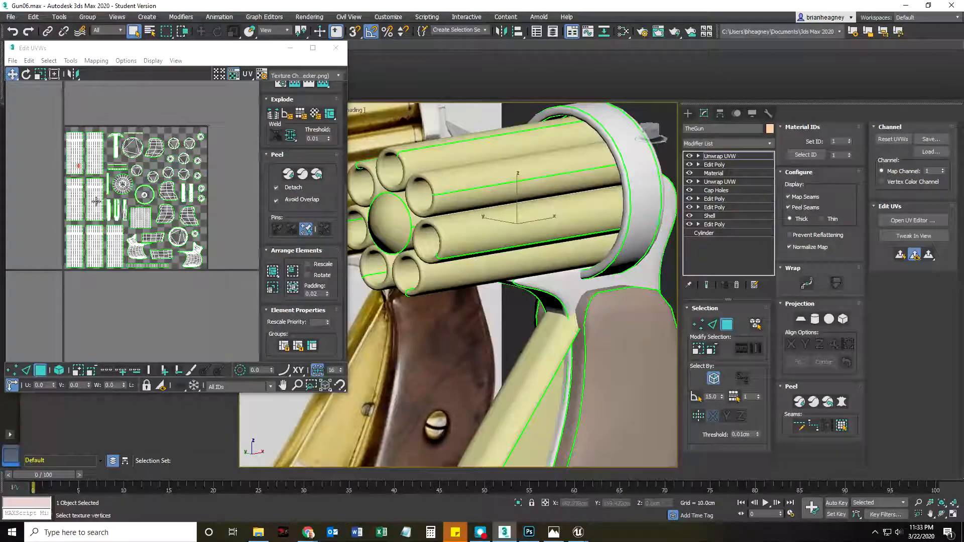
{"action": "scroll", "coordinate": [130, 219], "scroll_direction": "up", "scroll_amount": 5}
{"action": "left_click", "coordinate": [129, 220]}
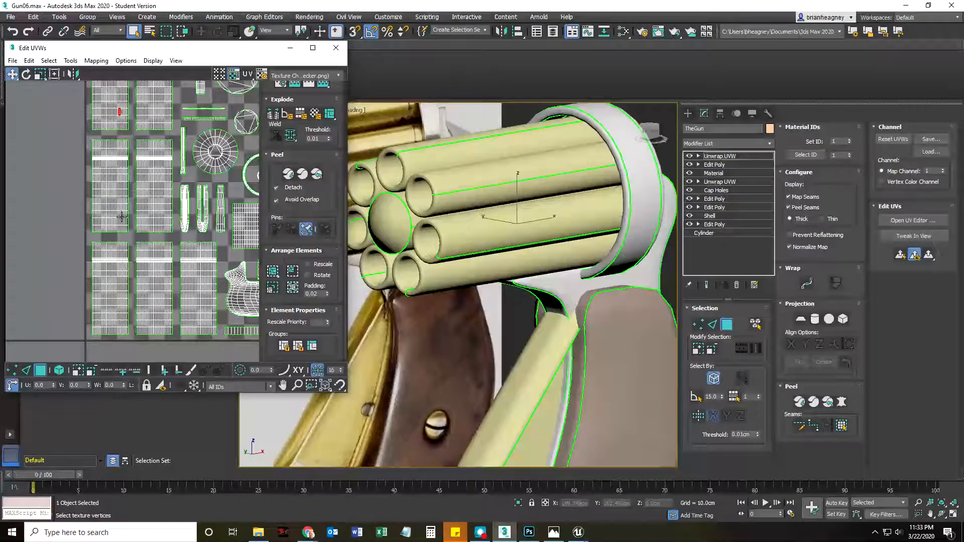
{"action": "scroll", "coordinate": [103, 246], "scroll_direction": "up", "scroll_amount": 4}
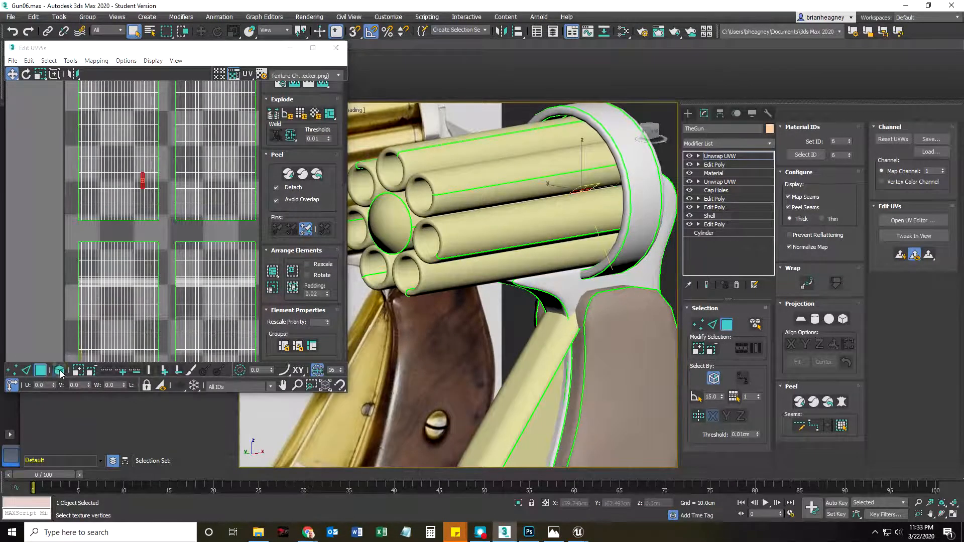
{"action": "left_click", "coordinate": [98, 320]}
{"action": "scroll", "coordinate": [103, 318], "scroll_direction": "down", "scroll_amount": 3}
{"action": "left_click_drag", "start_coordinate": [105, 317], "coordinate": [108, 194]}
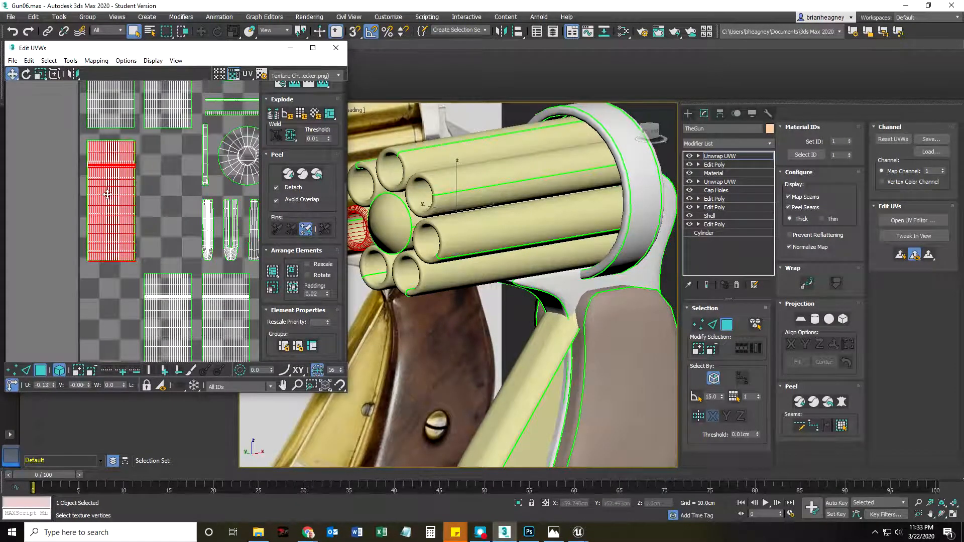
Step: Stack the remaining barrel UV shells exactly over the first stacked barrel shells
{"action": "left_click_drag", "start_coordinate": [153, 299], "coordinate": [98, 166]}
{"action": "left_click_drag", "start_coordinate": [207, 298], "coordinate": [94, 167]}
{"action": "left_click", "coordinate": [294, 289]}
{"action": "left_click_drag", "start_coordinate": [119, 173], "coordinate": [120, 305]}
{"action": "left_click_drag", "start_coordinate": [170, 204], "coordinate": [113, 337]}
{"action": "scroll", "coordinate": [21, 315], "scroll_direction": "down", "scroll_amount": 3}
{"action": "middle_click_drag", "start_coordinate": [22, 314], "coordinate": [73, 181]}
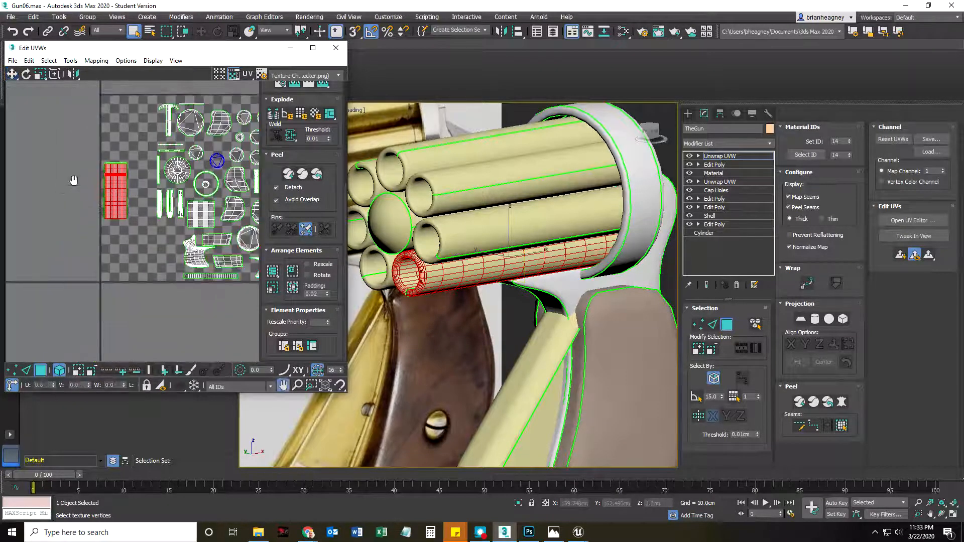
Step: Select all the stacked barrel shells, scale them up together and fit them into the UV square's upper-left corner
{"action": "left_click_drag", "start_coordinate": [131, 230], "coordinate": [133, 240]}
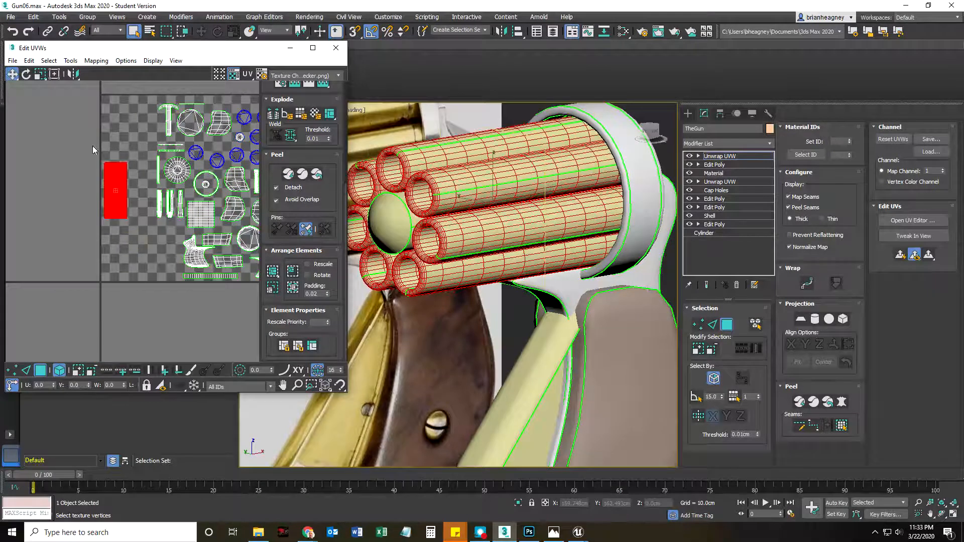
{"action": "left_click", "coordinate": [42, 74]}
{"action": "left_click_drag", "start_coordinate": [115, 182], "coordinate": [113, 117]}
{"action": "left_click", "coordinate": [12, 74]}
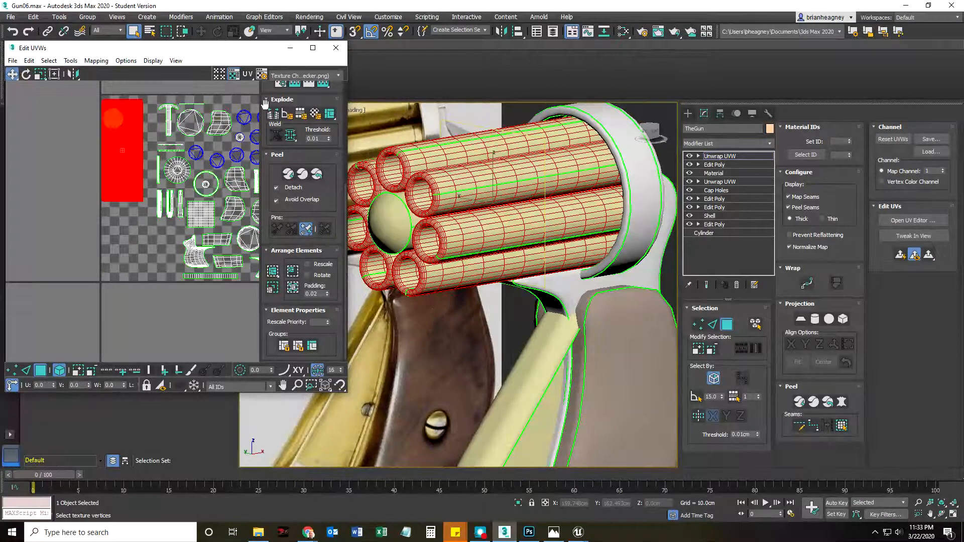
Step: Display the lettered Texture Checker map behind the UV layout and on the gun
{"action": "left_click", "coordinate": [296, 76]}
{"action": "left_click", "coordinate": [296, 86]}
{"action": "scroll", "coordinate": [498, 294], "scroll_direction": "up", "scroll_amount": 6}
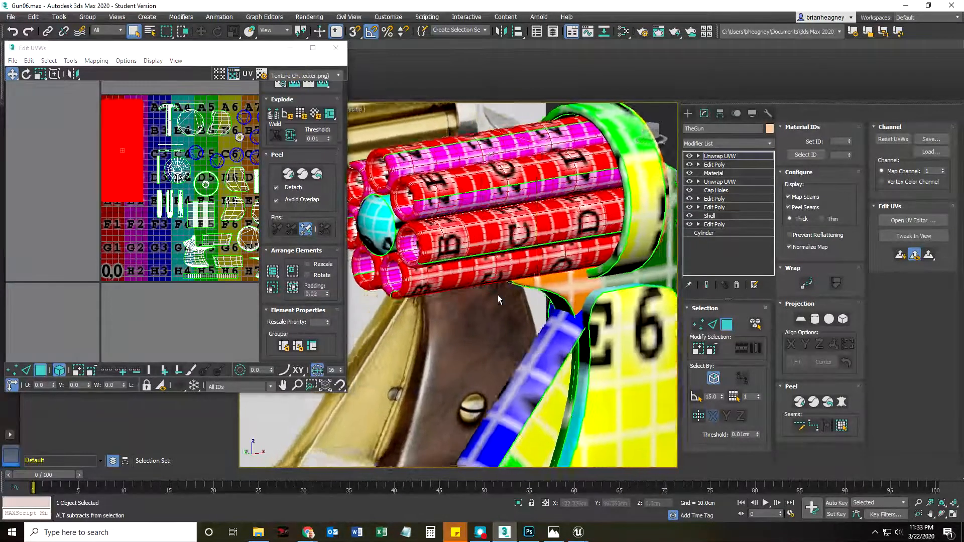
{"action": "scroll", "coordinate": [491, 235], "scroll_direction": "down", "scroll_amount": 5}
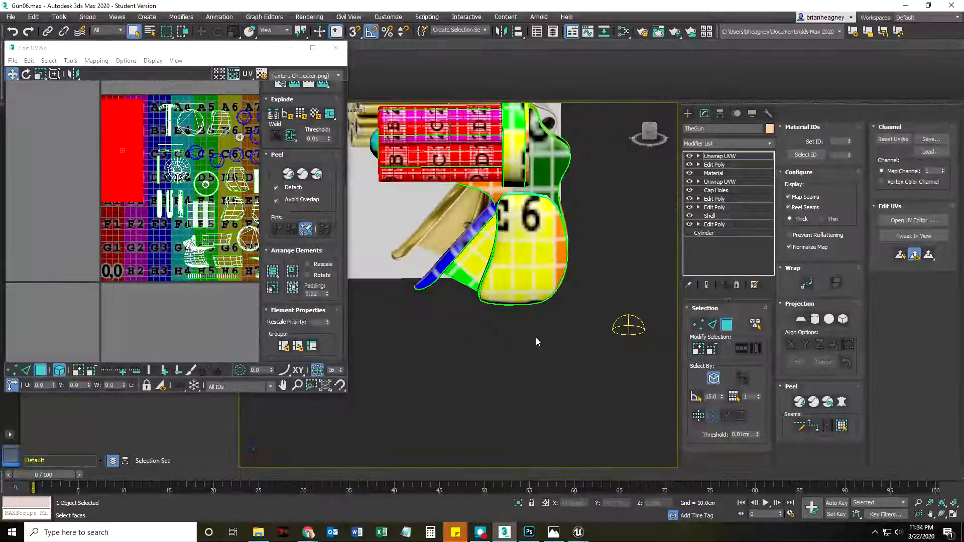
Step: Examine the checker pattern's scale and orientation on the grip from several angles
{"action": "scroll", "coordinate": [532, 239], "scroll_direction": "up", "scroll_amount": 4}
{"action": "scroll", "coordinate": [524, 252], "scroll_direction": "down", "scroll_amount": 4}
{"action": "middle_click_drag", "start_coordinate": [528, 244], "coordinate": [462, 179], "text": "alt"}
{"action": "middle_click_drag", "start_coordinate": [552, 298], "coordinate": [506, 231], "text": "alt"}
{"action": "middle_click_drag", "start_coordinate": [539, 287], "coordinate": [598, 291], "text": "alt"}
{"action": "scroll", "coordinate": [542, 256], "scroll_direction": "up", "scroll_amount": 4}
{"action": "middle_click_drag", "start_coordinate": [507, 295], "coordinate": [530, 302], "text": "alt"}
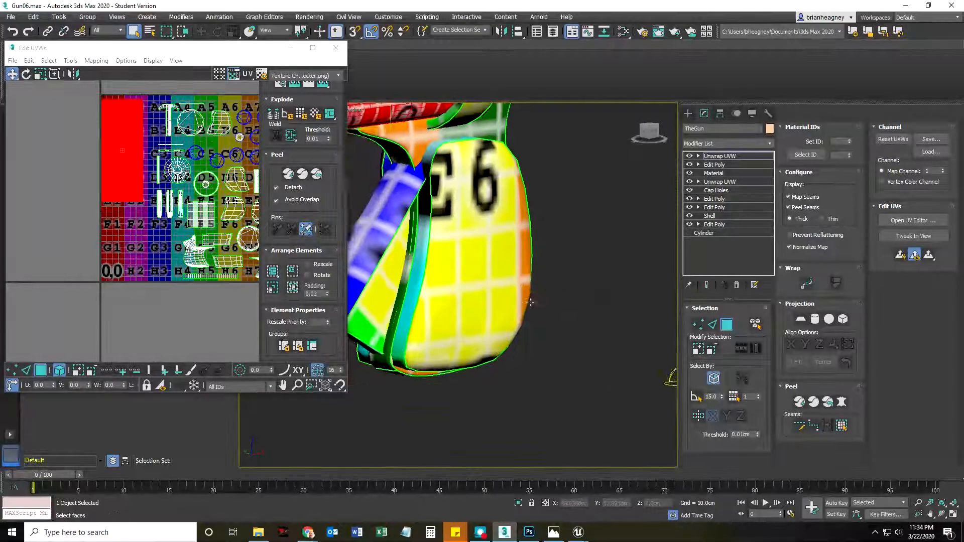
{"action": "scroll", "coordinate": [447, 267], "scroll_direction": "up", "scroll_amount": 3}
{"action": "middle_click_drag", "start_coordinate": [448, 266], "coordinate": [454, 320]}
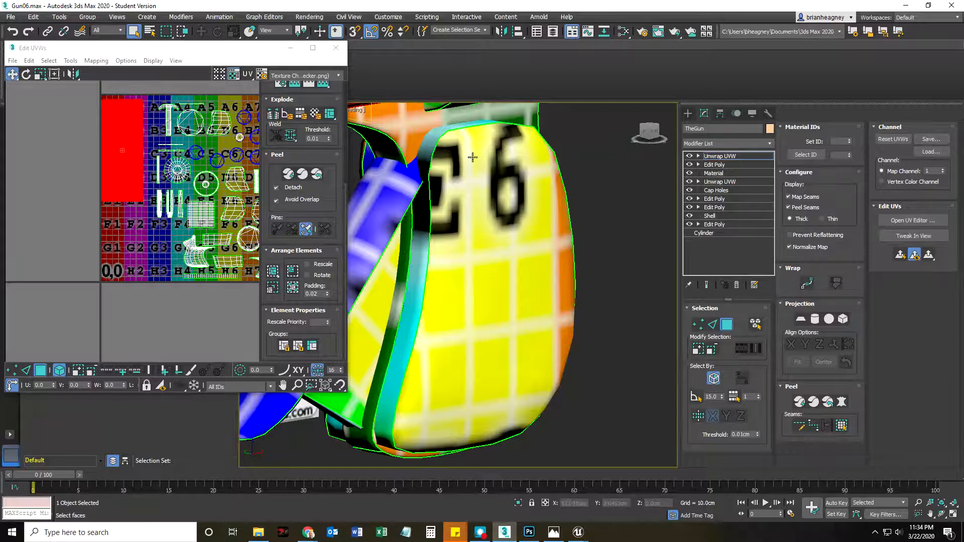
{"action": "scroll", "coordinate": [442, 268], "scroll_direction": "down", "scroll_amount": 2}
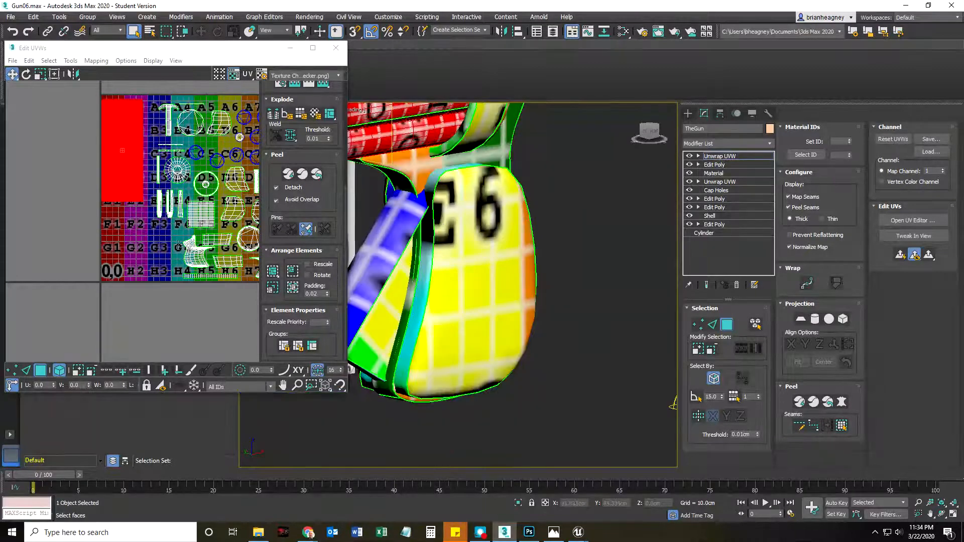
Step: Move the grip UV shells into the free area of the UV square below the stacked barrel shells
{"action": "left_click", "coordinate": [232, 211]}
{"action": "left_click_drag", "start_coordinate": [231, 211], "coordinate": [128, 253]}
{"action": "left_click_drag", "start_coordinate": [229, 187], "coordinate": [121, 259]}
{"action": "left_click_drag", "start_coordinate": [224, 121], "coordinate": [132, 248]}
{"action": "middle_click_drag", "start_coordinate": [216, 213], "coordinate": [171, 170]}
{"action": "left_click_drag", "start_coordinate": [219, 169], "coordinate": [76, 181]}
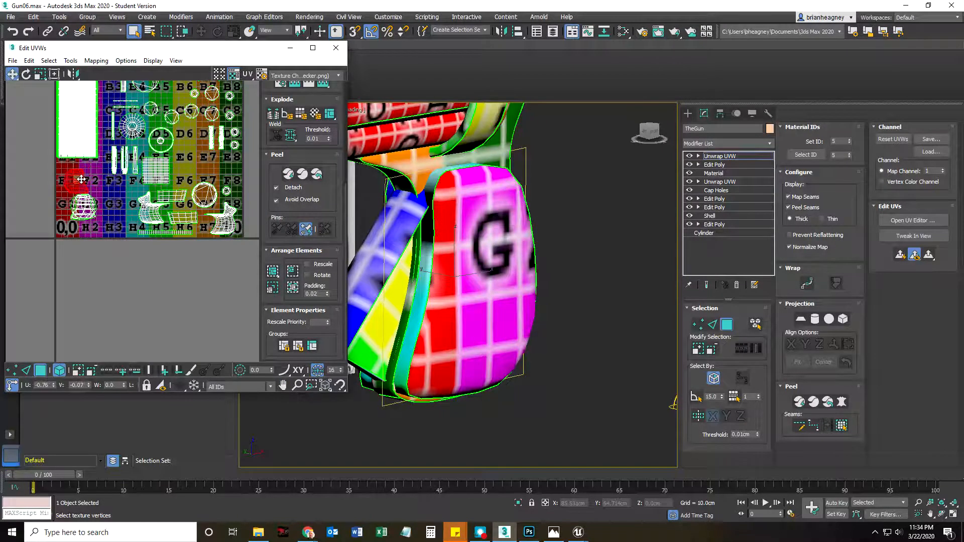
Step: Identify the outer grip shells on the model and lay them side by side across the UV square's lower-left corner
{"action": "middle_click_drag", "start_coordinate": [426, 272], "coordinate": [454, 228], "text": "alt"}
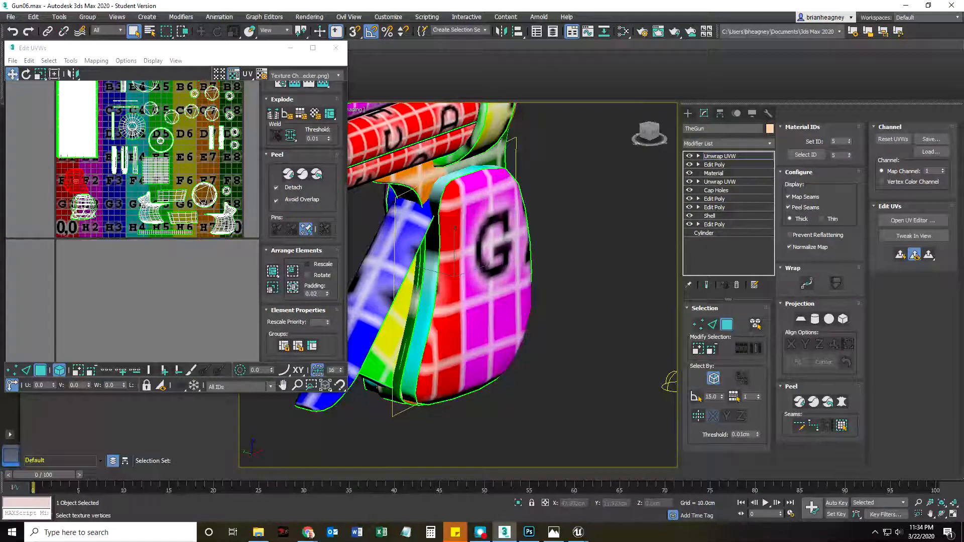
{"action": "left_click_drag", "start_coordinate": [74, 191], "coordinate": [93, 215]}
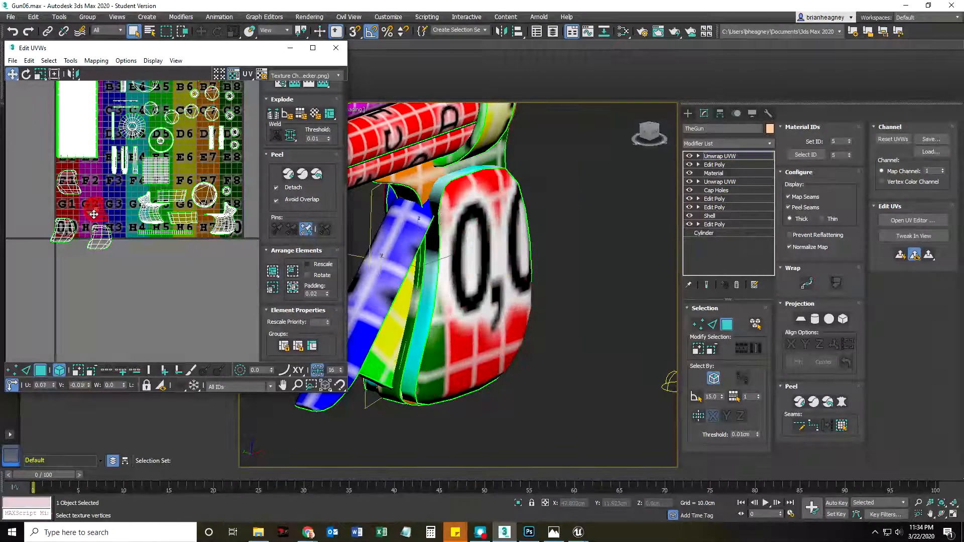
{"action": "middle_click_drag", "start_coordinate": [408, 261], "coordinate": [527, 251], "text": "alt"}
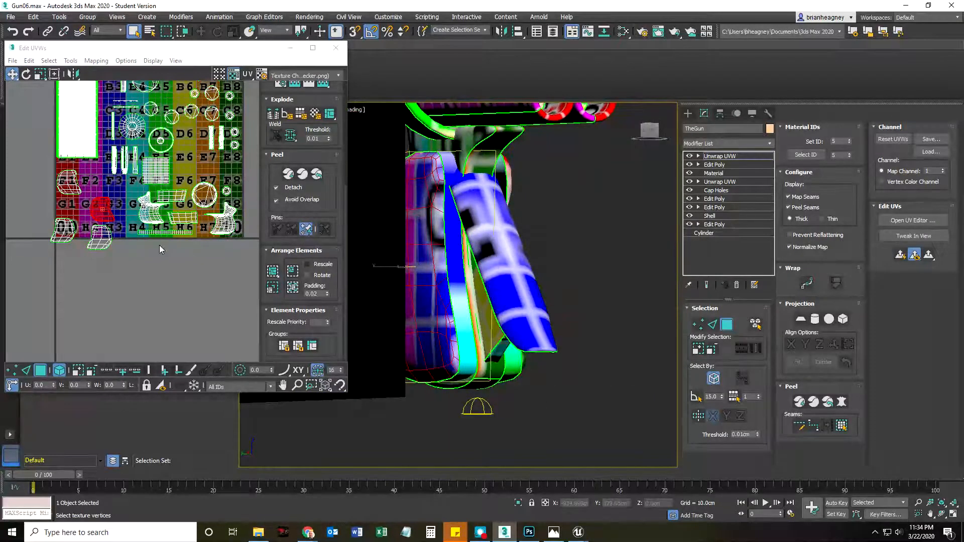
{"action": "left_click_drag", "start_coordinate": [106, 215], "coordinate": [41, 230]}
{"action": "left_click_drag", "start_coordinate": [96, 245], "coordinate": [109, 219]}
{"action": "left_click_drag", "start_coordinate": [65, 184], "coordinate": [110, 270]}
Step: Scale up the two outer grip shells and space them apart at the UV square's lower-left corner
{"action": "left_click", "coordinate": [40, 73]}
{"action": "left_click_drag", "start_coordinate": [78, 186], "coordinate": [81, 197]}
{"action": "left_click", "coordinate": [11, 74]}
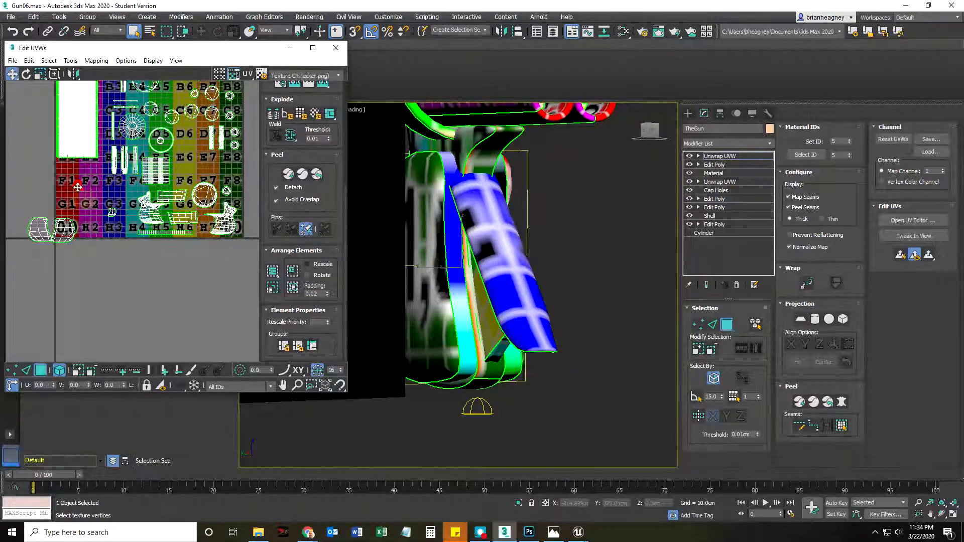
{"action": "left_click", "coordinate": [66, 227]}
{"action": "mouse_move", "coordinate": [64, 224]}
{"action": "left_mouse_down"}
{"action": "mouse_move", "coordinate": [70, 243]}
{"action": "mouse_move", "coordinate": [90, 249]}
{"action": "mouse_move", "coordinate": [75, 229]}
{"action": "mouse_move", "coordinate": [82, 222]}
{"action": "left_mouse_up"}
{"action": "key", "text": "r"}
{"action": "key", "text": "w"}
Step: Move the small grip shell just below the barrel shells and shift the two large grip shells into the UV square
{"action": "left_click", "coordinate": [113, 214]}
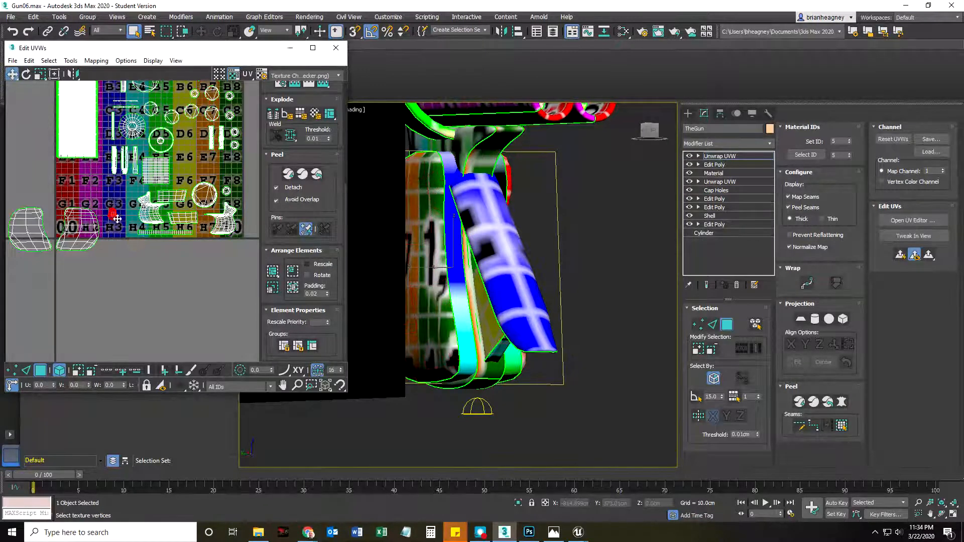
{"action": "left_click_drag", "start_coordinate": [87, 182], "coordinate": [71, 174]}
{"action": "left_click_drag", "start_coordinate": [22, 199], "coordinate": [118, 223]}
{"action": "middle_click_drag", "start_coordinate": [547, 300], "coordinate": [419, 312], "text": "alt"}
{"action": "scroll", "coordinate": [480, 310], "scroll_direction": "up", "scroll_amount": 2}
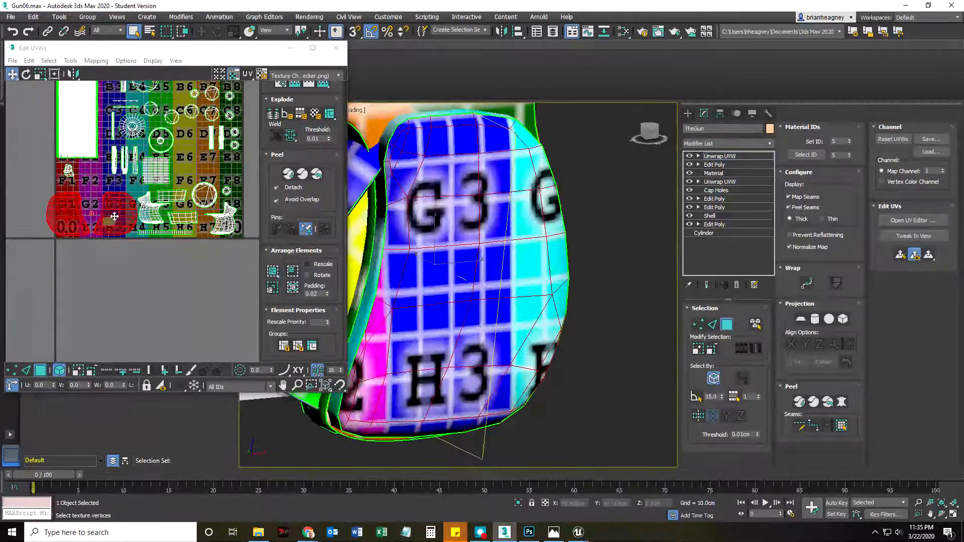
{"action": "left_click", "coordinate": [95, 278]}
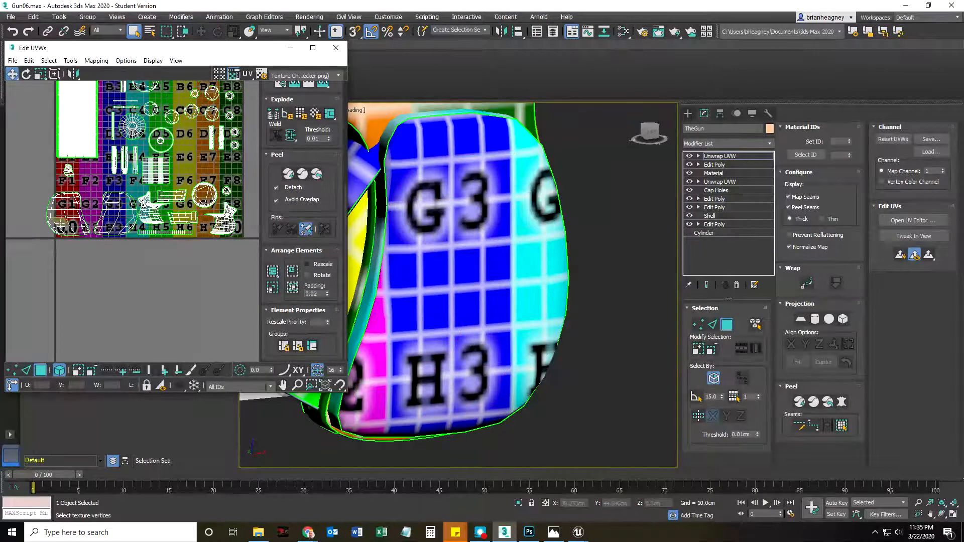
Step: Swap the positions of the two large grip shells along the lower edge of the UV square
{"action": "left_click_drag", "start_coordinate": [60, 224], "coordinate": [108, 287]}
{"action": "left_click_drag", "start_coordinate": [111, 214], "coordinate": [76, 215]}
{"action": "left_click_drag", "start_coordinate": [117, 266], "coordinate": [121, 197]}
{"action": "scroll", "coordinate": [489, 265], "scroll_direction": "up", "scroll_amount": 2}
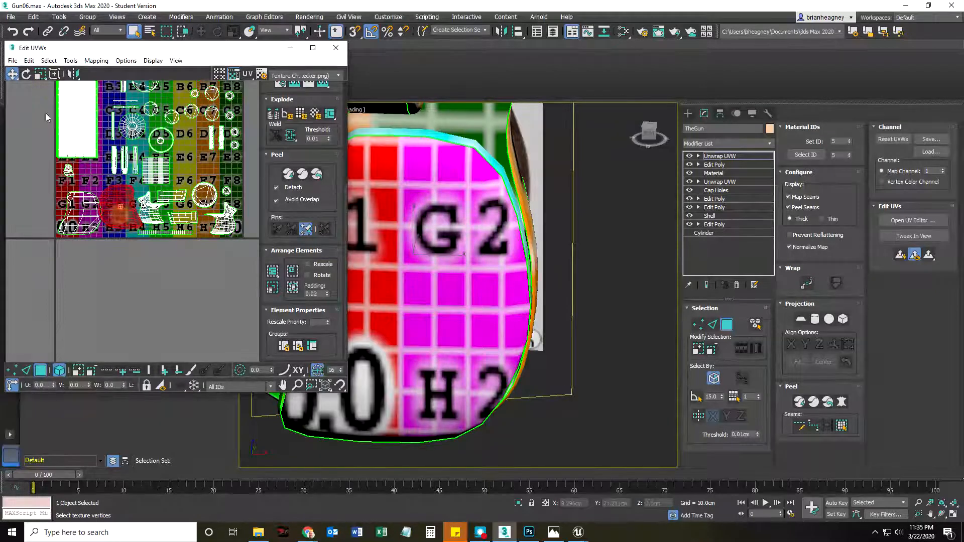
Step: Adjust the size of the large grip shells and exchange their places again in the UV square's lower-left area
{"action": "left_click", "coordinate": [41, 74]}
{"action": "left_click_drag", "start_coordinate": [115, 208], "coordinate": [99, 188]}
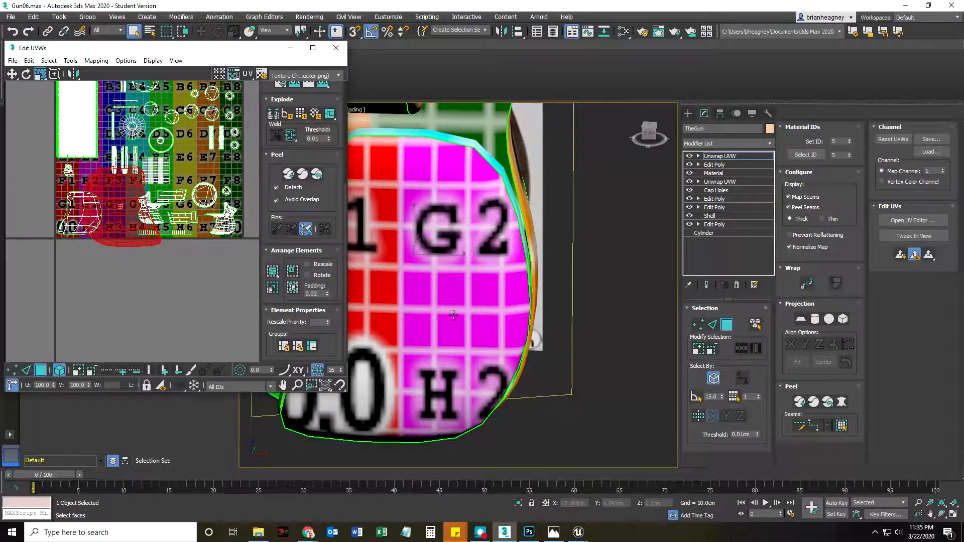
{"action": "scroll", "coordinate": [385, 315], "scroll_direction": "down", "scroll_amount": 3}
{"action": "left_click", "coordinate": [85, 221]}
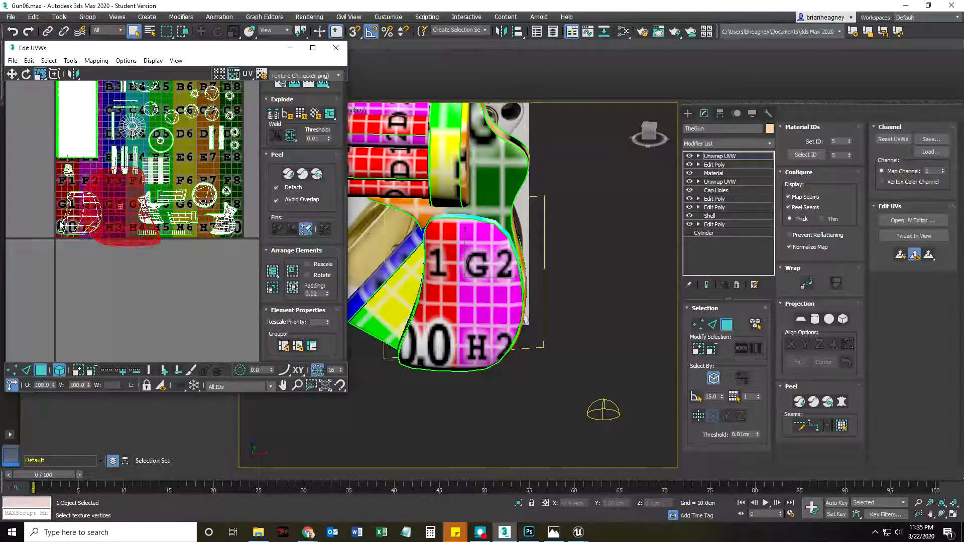
{"action": "left_click", "coordinate": [75, 221]}
{"action": "left_click_drag", "start_coordinate": [75, 222], "coordinate": [120, 254]}
{"action": "left_click_drag", "start_coordinate": [116, 216], "coordinate": [69, 218]}
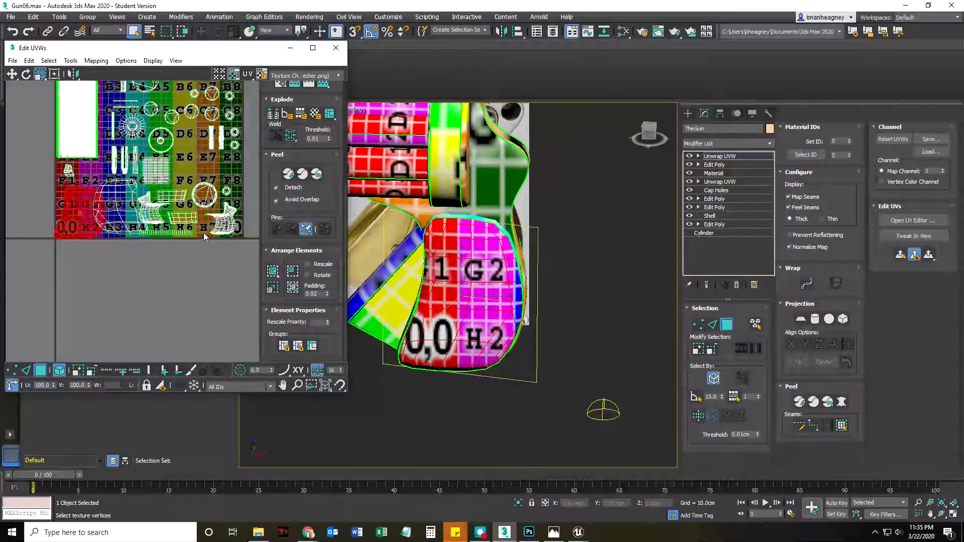
Step: Move the ring shell over the large grip shells and the curved strip shell to the UV square's right side
{"action": "left_click", "coordinate": [205, 201]}
{"action": "middle_click_drag", "start_coordinate": [476, 221], "coordinate": [346, 223], "text": "alt"}
{"action": "left_click_drag", "start_coordinate": [197, 197], "coordinate": [99, 223]}
{"action": "left_click", "coordinate": [13, 74]}
{"action": "left_click", "coordinate": [166, 200]}
{"action": "middle_click_drag", "start_coordinate": [526, 275], "coordinate": [734, 226], "text": "alt"}
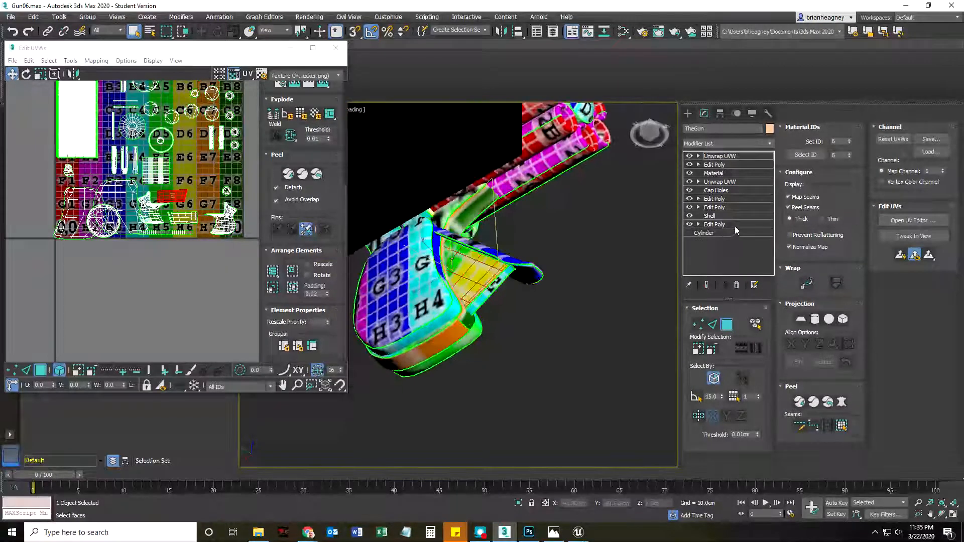
{"action": "left_click_drag", "start_coordinate": [164, 199], "coordinate": [211, 168]}
Step: Stack the second frame shell on its matching shell in the UV square's lower-right corner and mirror it to line up
{"action": "left_click", "coordinate": [219, 221]}
{"action": "middle_click_drag", "start_coordinate": [475, 249], "coordinate": [449, 250], "text": "alt"}
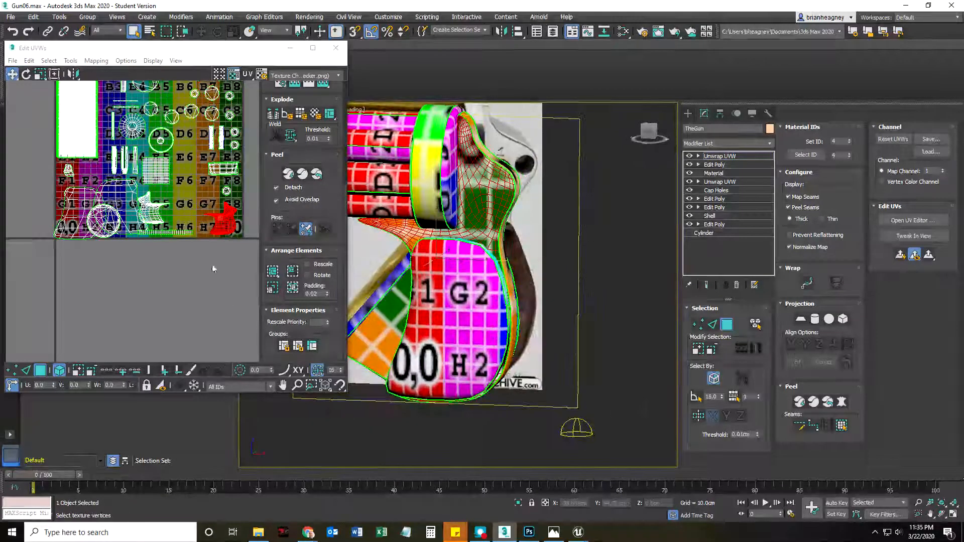
{"action": "left_click_drag", "start_coordinate": [149, 214], "coordinate": [226, 230]}
{"action": "left_click", "coordinate": [73, 76]}
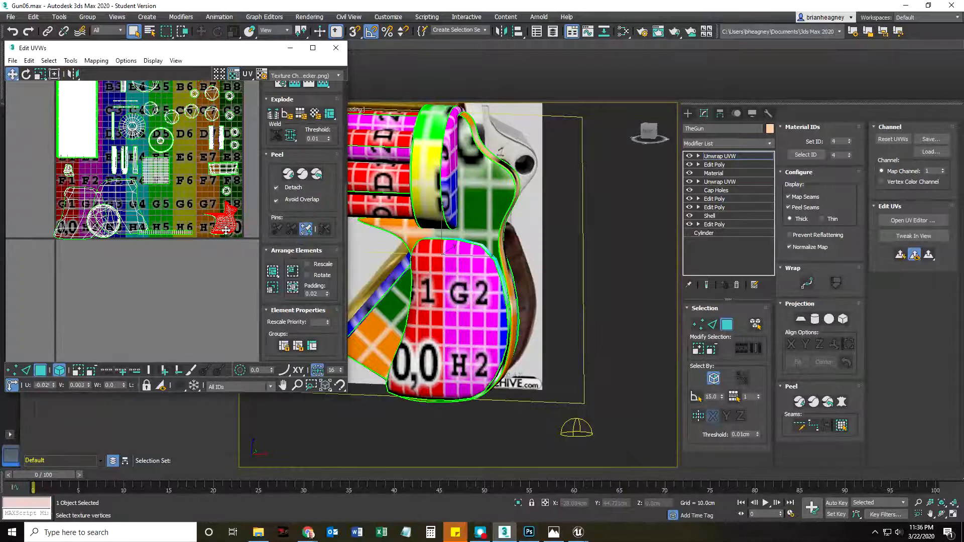
{"action": "middle_click_drag", "start_coordinate": [512, 321], "coordinate": [382, 336], "text": "alt"}
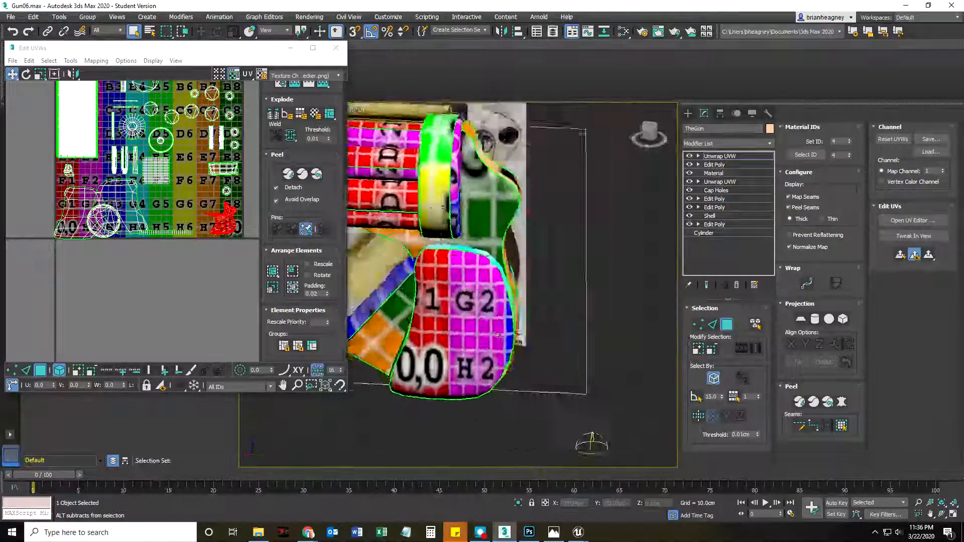
{"action": "scroll", "coordinate": [231, 245], "scroll_direction": "up", "scroll_amount": 4}
{"action": "scroll", "coordinate": [231, 245], "scroll_direction": "up", "scroll_amount": 3}
{"action": "middle_click_drag", "start_coordinate": [199, 176], "coordinate": [179, 188]}
{"action": "left_click_drag", "start_coordinate": [187, 174], "coordinate": [187, 174]}
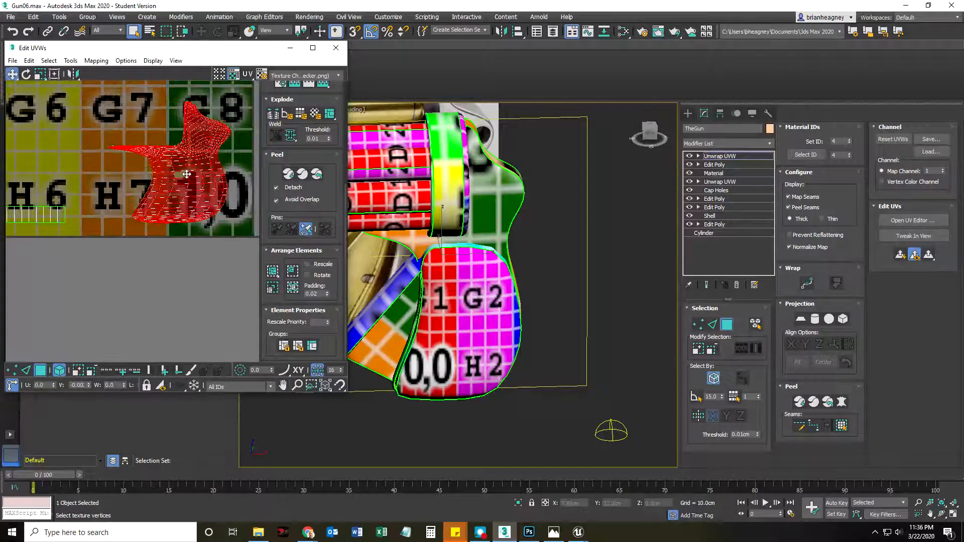
{"action": "scroll", "coordinate": [146, 251], "scroll_direction": "down", "scroll_amount": 6}
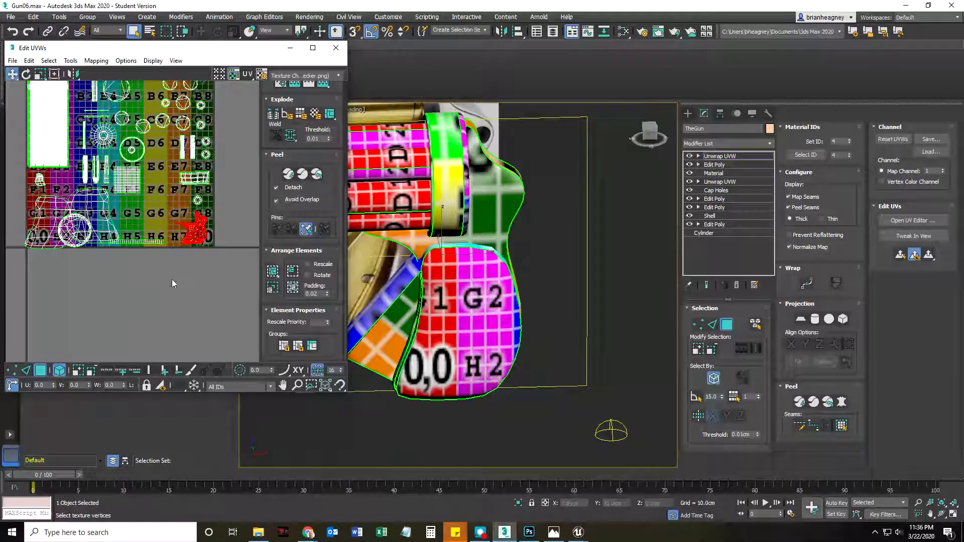
Step: Place the two large grip shells side by side along the lower edge of the UV square
{"action": "scroll", "coordinate": [181, 264], "scroll_direction": "up", "scroll_amount": 1}
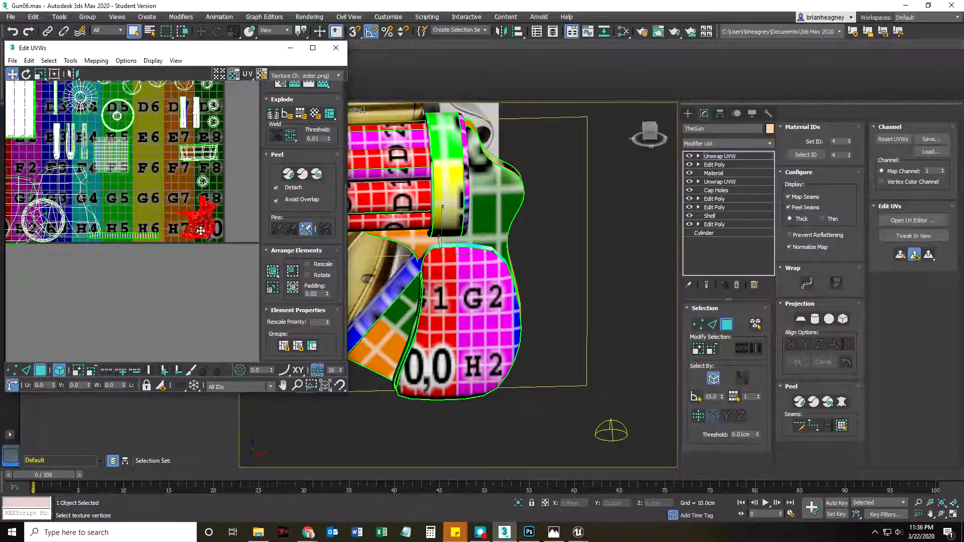
{"action": "middle_click_drag", "start_coordinate": [94, 301], "coordinate": [142, 299]}
{"action": "left_click_drag", "start_coordinate": [127, 210], "coordinate": [145, 215]}
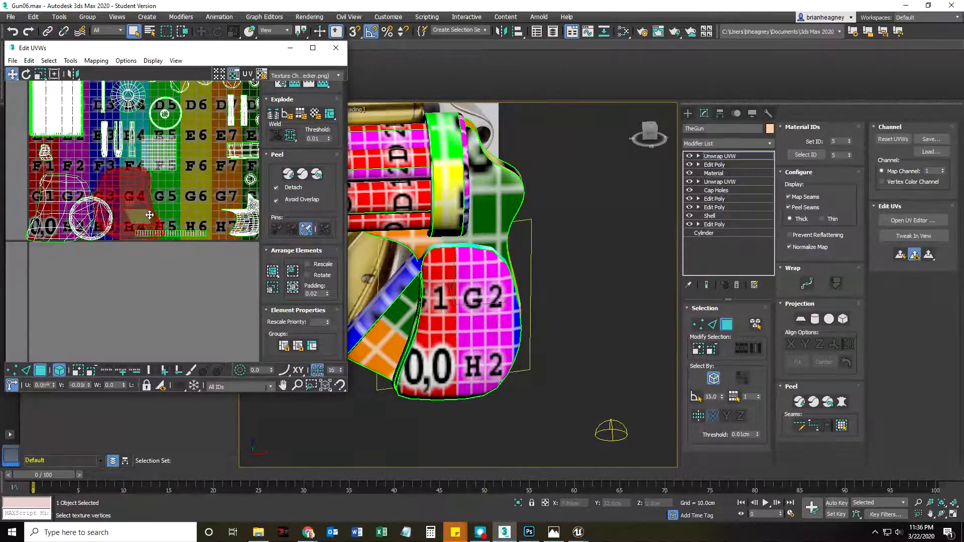
{"action": "left_click_drag", "start_coordinate": [66, 184], "coordinate": [121, 186]}
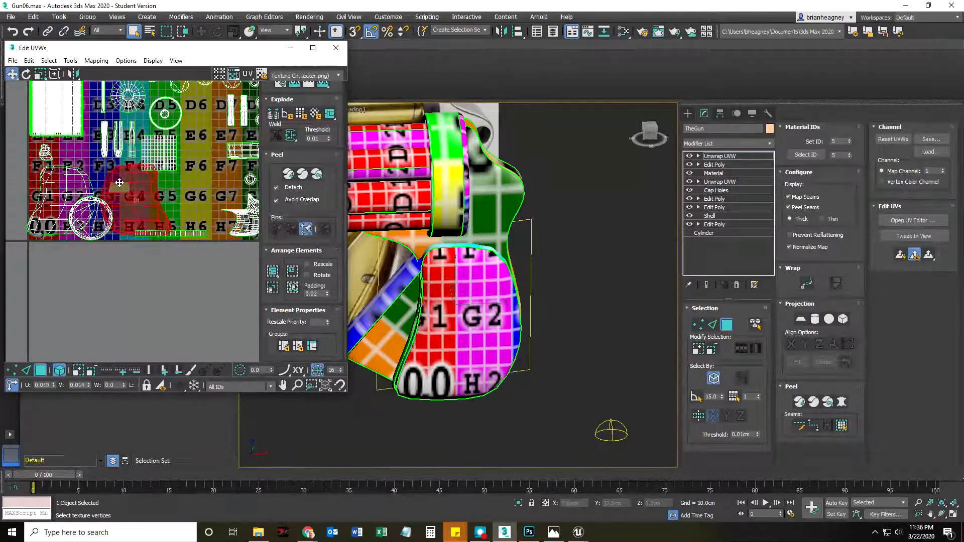
{"action": "left_click", "coordinate": [90, 217]}
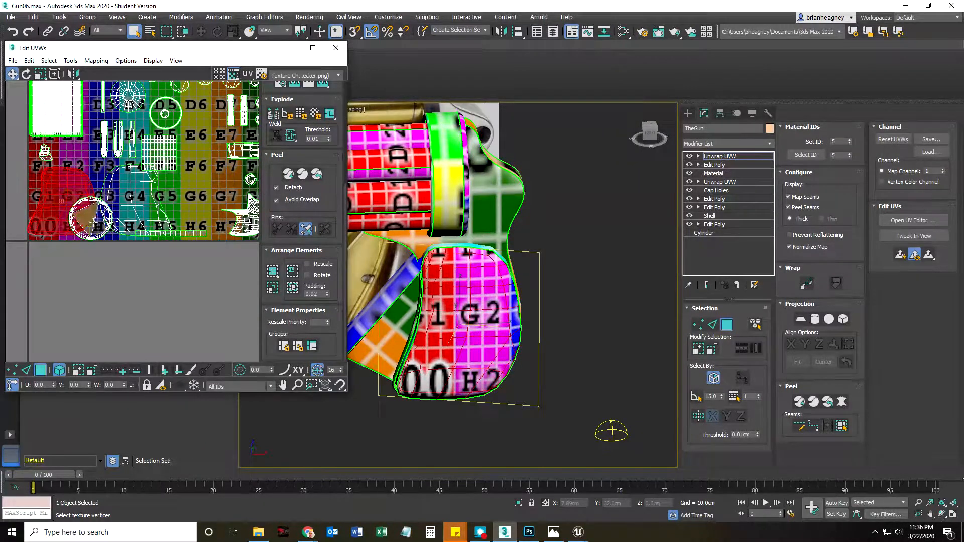
Step: Move the ring shell to the G6 area of the checker and the square grid shell just above it
{"action": "left_click_drag", "start_coordinate": [94, 220], "coordinate": [201, 199]}
{"action": "scroll", "coordinate": [199, 198], "scroll_direction": "down", "scroll_amount": 2}
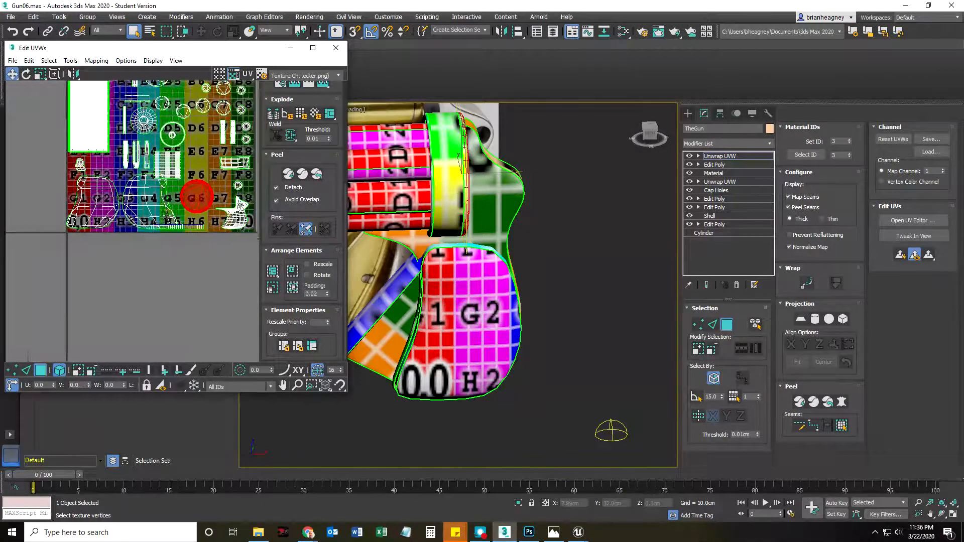
{"action": "middle_click_drag", "start_coordinate": [199, 197], "coordinate": [174, 229]}
{"action": "left_click", "coordinate": [145, 198]}
{"action": "left_click_drag", "start_coordinate": [146, 197], "coordinate": [168, 192]}
{"action": "middle_click_drag", "start_coordinate": [502, 281], "coordinate": [544, 259], "text": "alt"}
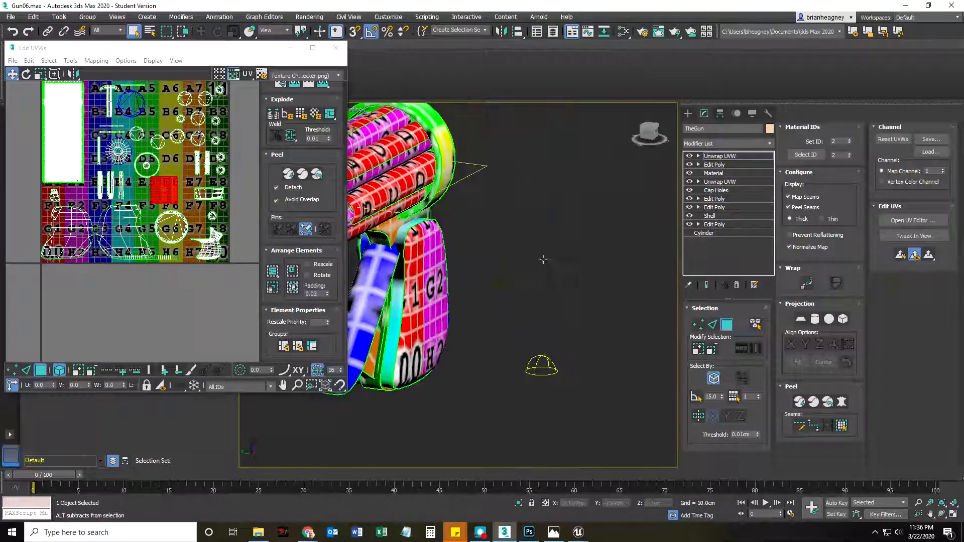
Step: Shift the thin strip shell along the UV square's lower edge, between the grip shells and the frame shells
{"action": "scroll", "coordinate": [168, 183], "scroll_direction": "down", "scroll_amount": 3}
{"action": "scroll", "coordinate": [128, 217], "scroll_direction": "up", "scroll_amount": 3}
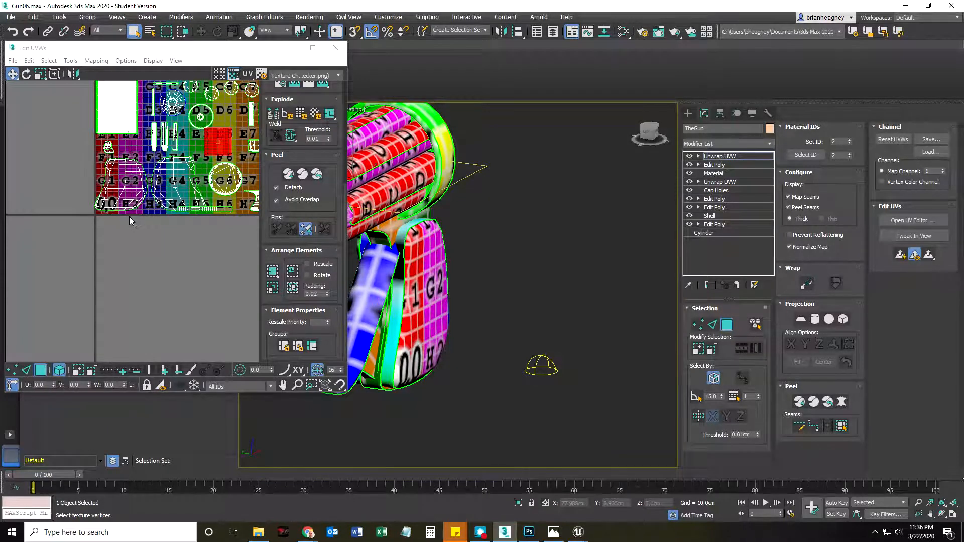
{"action": "middle_click_drag", "start_coordinate": [161, 246], "coordinate": [142, 254]}
{"action": "left_click_drag", "start_coordinate": [200, 216], "coordinate": [224, 214]}
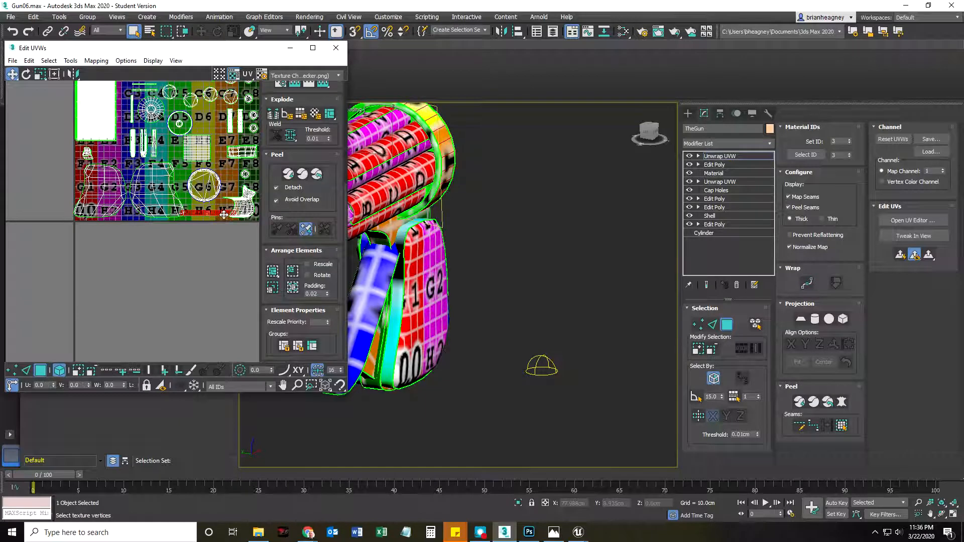
{"action": "scroll", "coordinate": [149, 242], "scroll_direction": "down", "scroll_amount": 3}
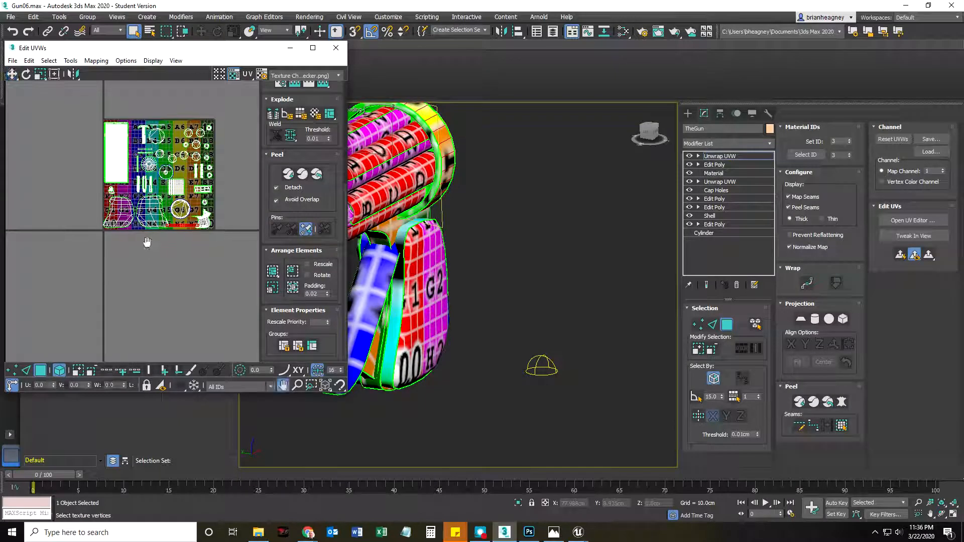
Step: Fine-tune the placement of the large grip shells within the UV square's lower edge, checking the checker pattern on the model
{"action": "left_click", "coordinate": [121, 212]}
{"action": "left_click_drag", "start_coordinate": [121, 213], "coordinate": [157, 215]}
{"action": "scroll", "coordinate": [148, 210], "scroll_direction": "up", "scroll_amount": 3}
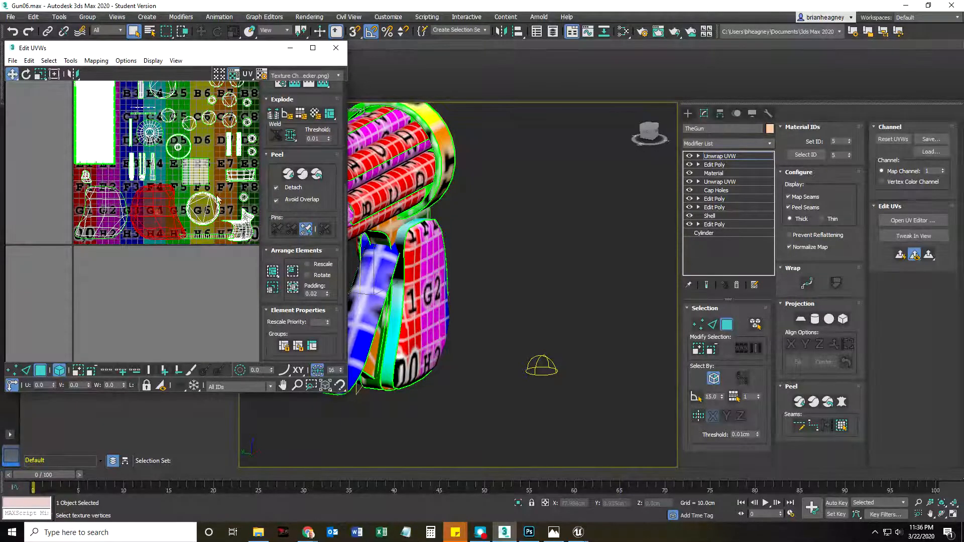
{"action": "scroll", "coordinate": [377, 191], "scroll_direction": "up", "scroll_amount": 6}
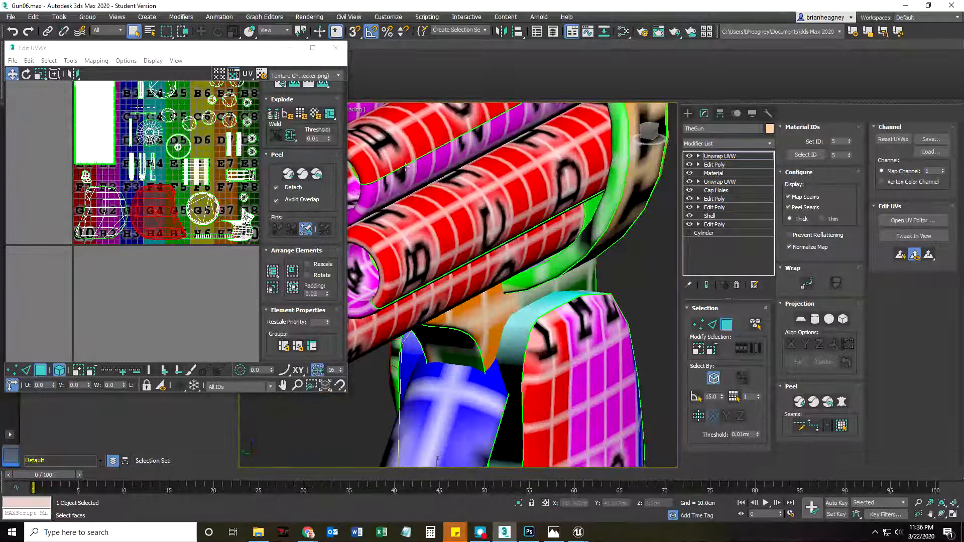
{"action": "scroll", "coordinate": [503, 207], "scroll_direction": "down", "scroll_amount": 5}
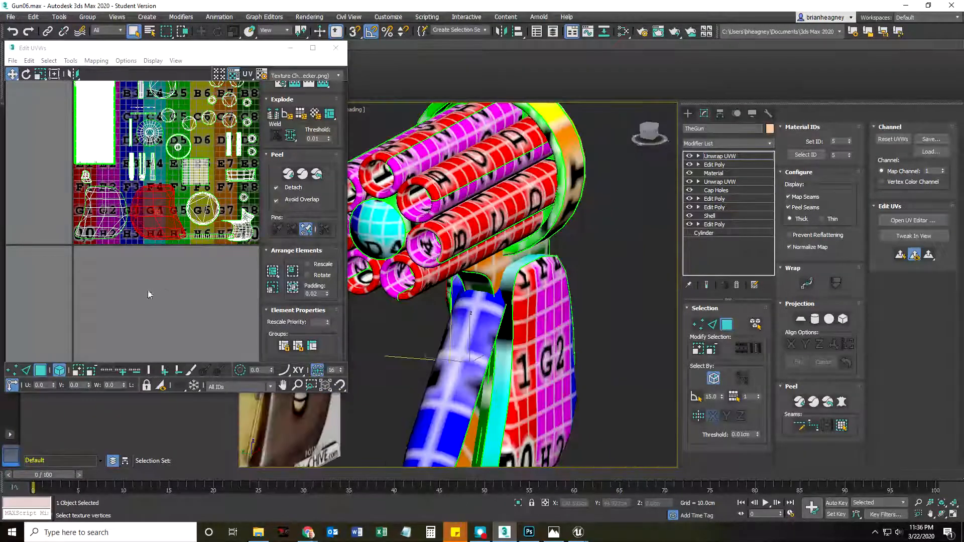
{"action": "middle_click_drag", "start_coordinate": [153, 296], "coordinate": [165, 319]}
{"action": "left_click_drag", "start_coordinate": [161, 231], "coordinate": [160, 234]}
{"action": "scroll", "coordinate": [182, 302], "scroll_direction": "down", "scroll_amount": 2}
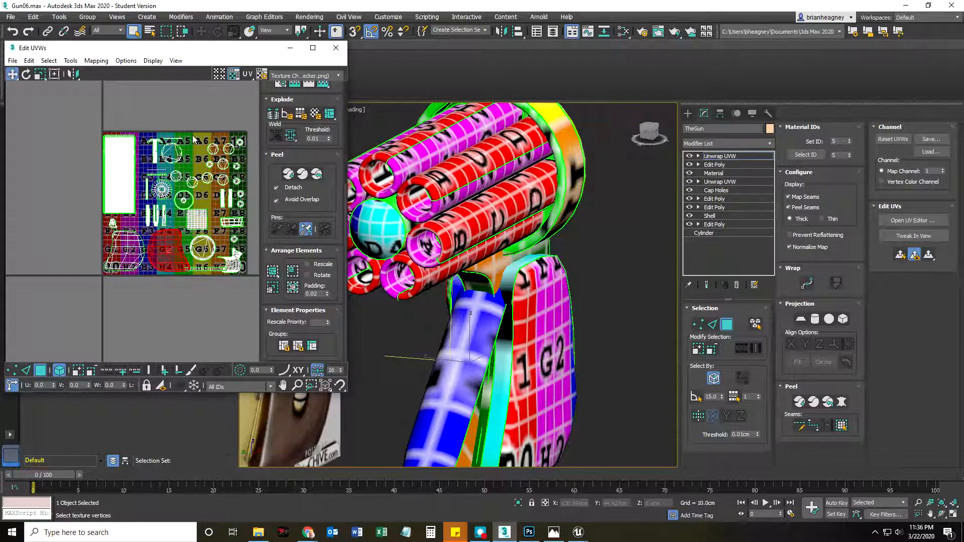
Step: Select the large round cap shell and a small round shell to check which faces of the pistol they cover
{"action": "left_click", "coordinate": [175, 147]}
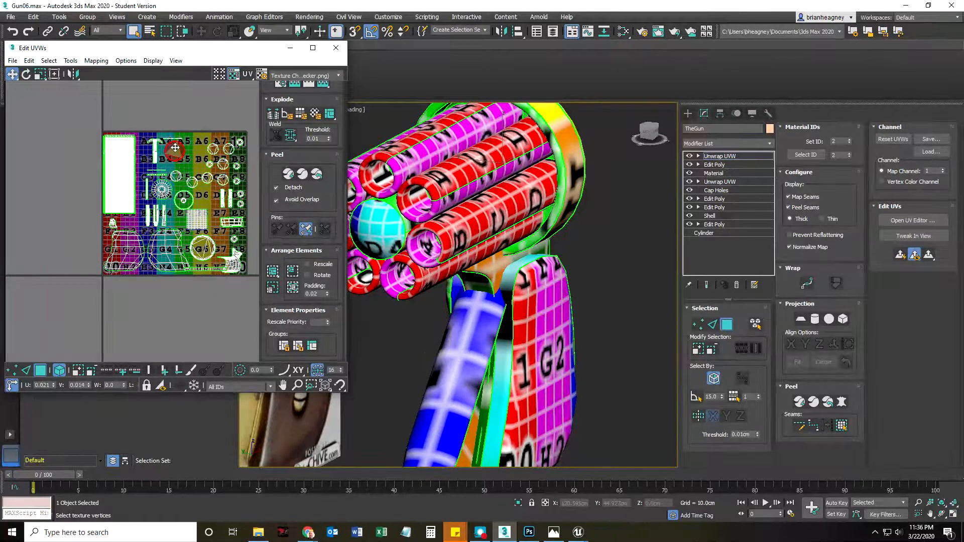
{"action": "scroll", "coordinate": [492, 297], "scroll_direction": "up", "scroll_amount": 6}
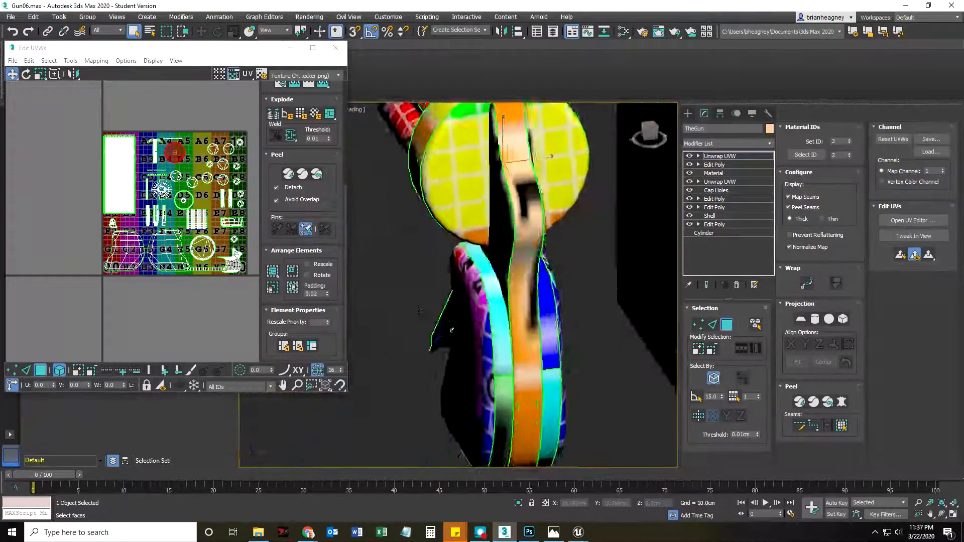
{"action": "middle_click_drag", "start_coordinate": [492, 298], "coordinate": [570, 313], "text": "alt"}
{"action": "scroll", "coordinate": [518, 305], "scroll_direction": "down", "scroll_amount": 4}
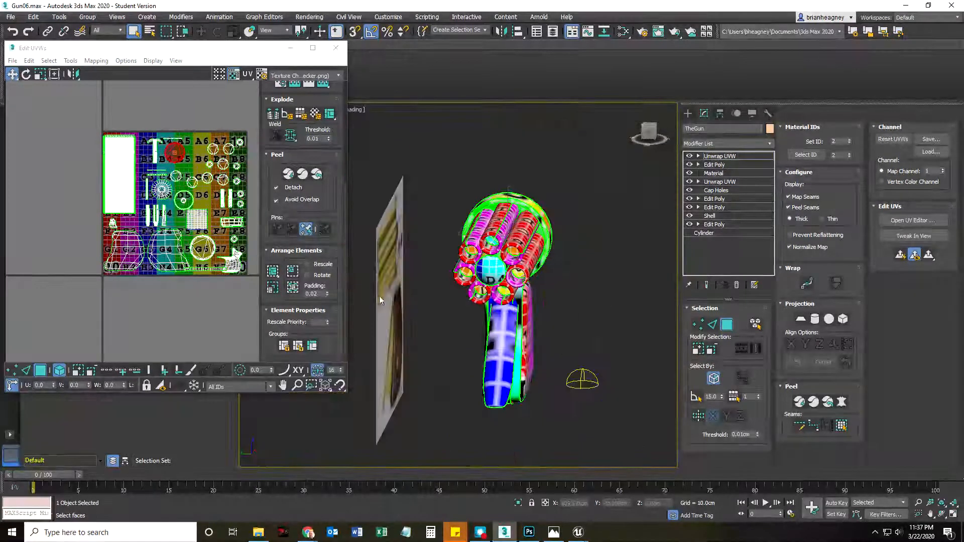
{"action": "left_click", "coordinate": [213, 150]}
{"action": "middle_click_drag", "start_coordinate": [454, 298], "coordinate": [480, 273], "text": "alt"}
{"action": "scroll", "coordinate": [477, 274], "scroll_direction": "up", "scroll_amount": 6}
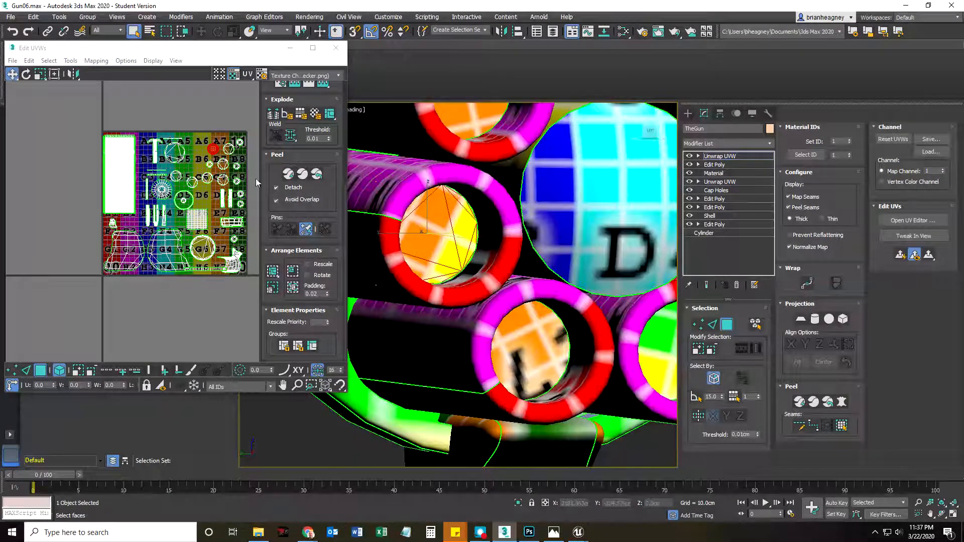
Step: Stack the small round barrel cap shells on top of one another in the A7 area of the checker
{"action": "left_click", "coordinate": [213, 151]}
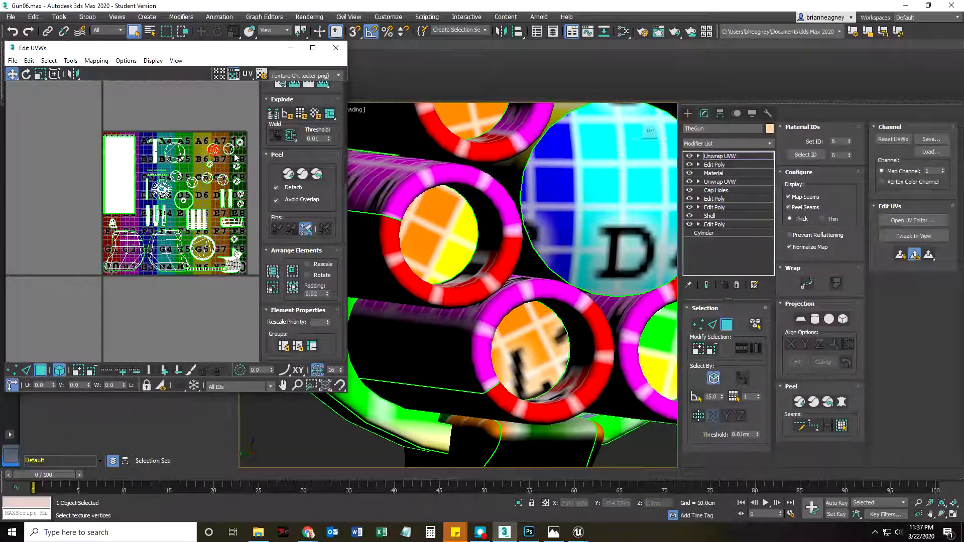
{"action": "left_click", "coordinate": [215, 150]}
{"action": "left_click_drag", "start_coordinate": [222, 180], "coordinate": [213, 150]}
{"action": "left_click_drag", "start_coordinate": [195, 183], "coordinate": [215, 150]}
{"action": "left_click", "coordinate": [177, 176]}
{"action": "left_click_drag", "start_coordinate": [178, 176], "coordinate": [214, 155]}
{"action": "scroll", "coordinate": [214, 155], "scroll_direction": "up", "scroll_amount": 5}
{"action": "scroll", "coordinate": [206, 208], "scroll_direction": "down", "scroll_amount": 5}
{"action": "middle_click_drag", "start_coordinate": [197, 231], "coordinate": [177, 192]}
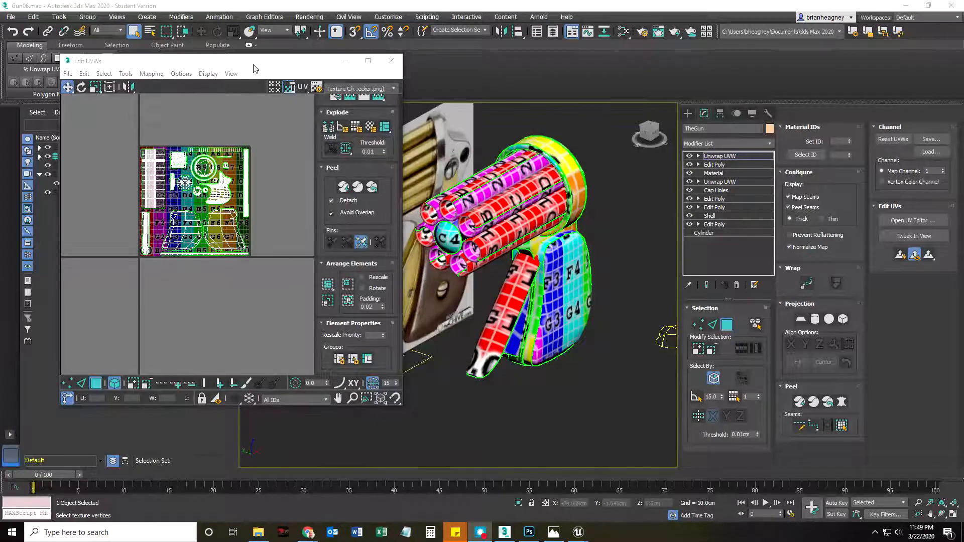
Step: Reposition the Edit UVWs window and examine the packed UV layout against the checkered pistol model
{"action": "left_click_drag", "start_coordinate": [258, 69], "coordinate": [261, 77]}
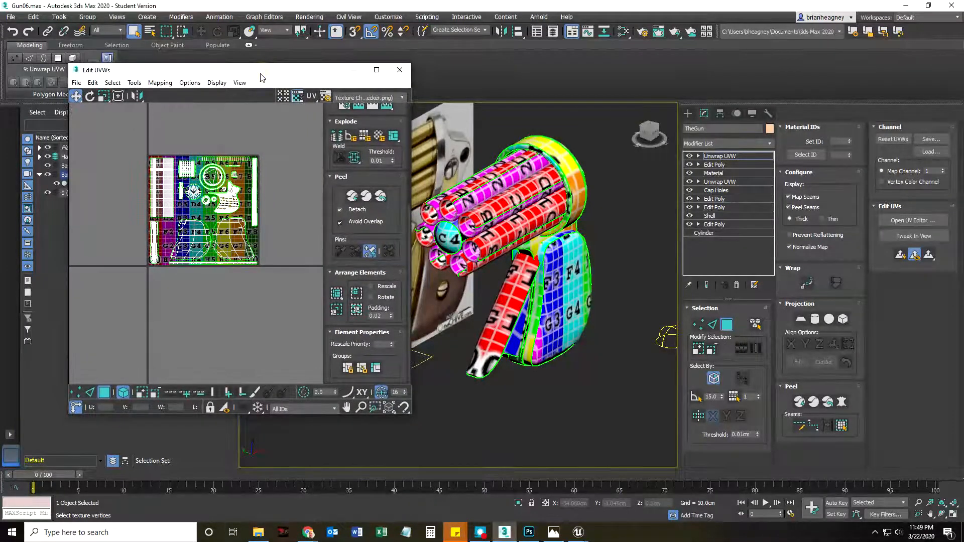
{"action": "scroll", "coordinate": [210, 272], "scroll_direction": "up", "scroll_amount": 3}
{"action": "mouse_move", "coordinate": [215, 254]}
{"action": "middle_mouse_down"}
{"action": "mouse_move", "coordinate": [207, 290]}
{"action": "mouse_move", "coordinate": [206, 240]}
{"action": "middle_mouse_up"}
{"action": "scroll", "coordinate": [203, 236], "scroll_direction": "up", "scroll_amount": 1}
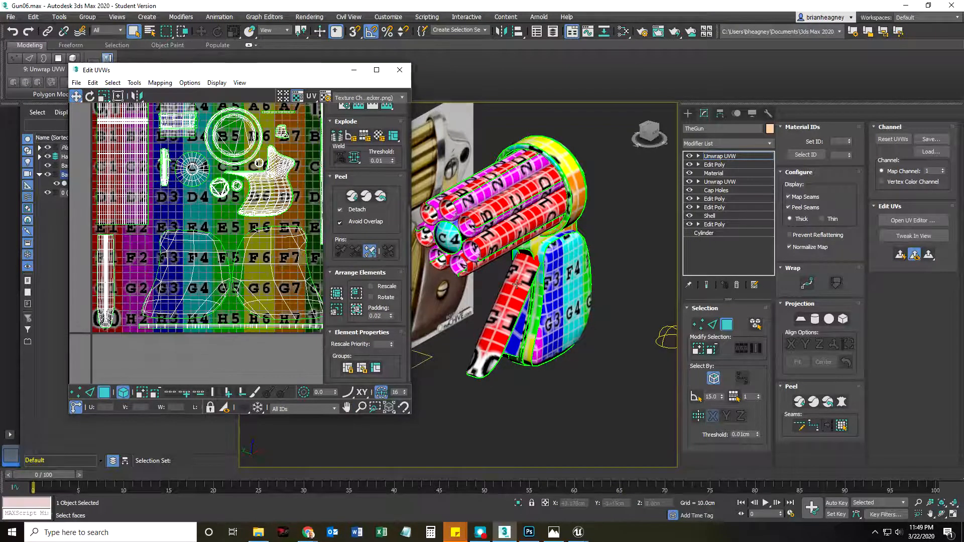
{"action": "middle_click_drag", "start_coordinate": [452, 261], "coordinate": [488, 282]}
{"action": "scroll", "coordinate": [208, 267], "scroll_direction": "down", "scroll_amount": 2}
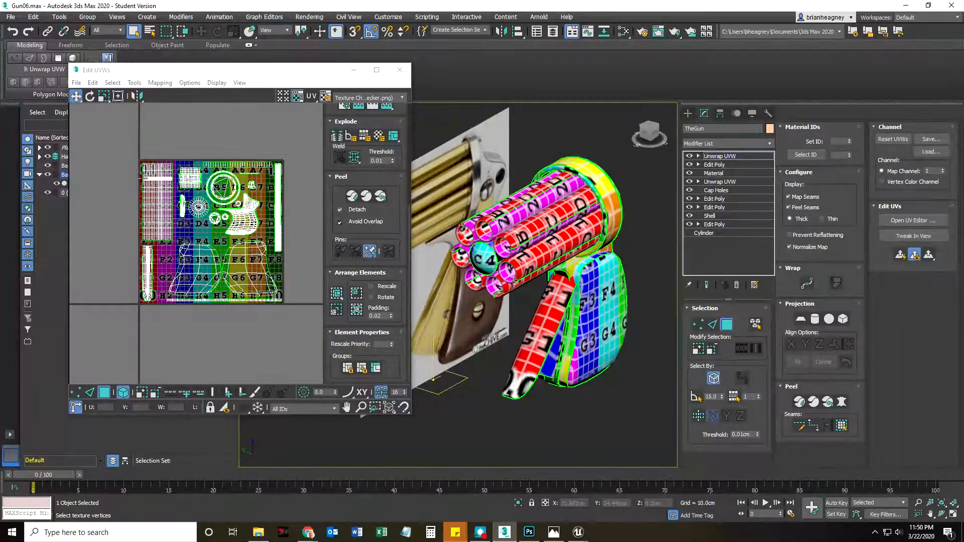
Step: Select the stacked barrel shells and examine how their shared UV space maps onto the model's barrels
{"action": "scroll", "coordinate": [144, 176], "scroll_direction": "up", "scroll_amount": 5}
{"action": "left_click_drag", "start_coordinate": [130, 136], "coordinate": [162, 181]}
{"action": "scroll", "coordinate": [528, 255], "scroll_direction": "up", "scroll_amount": 8}
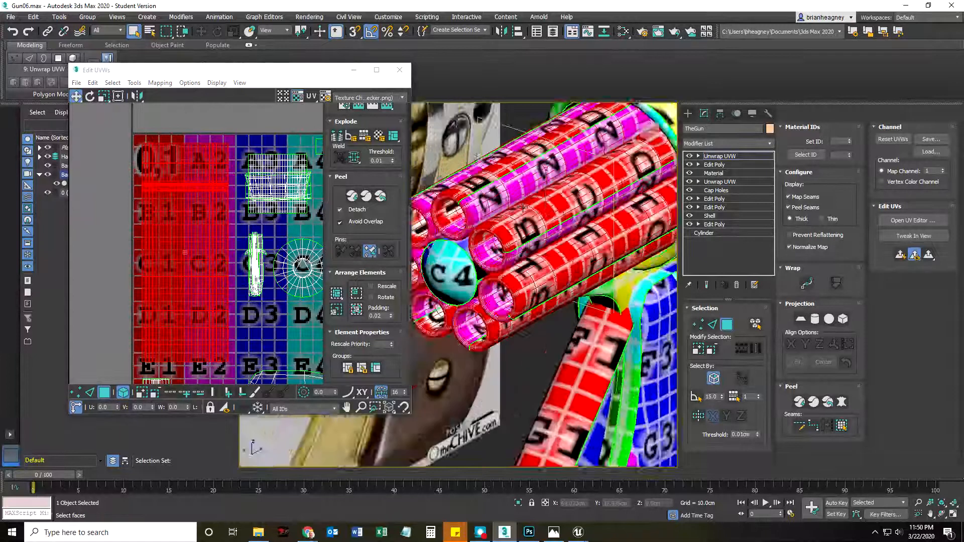
{"action": "scroll", "coordinate": [513, 278], "scroll_direction": "up", "scroll_amount": 6}
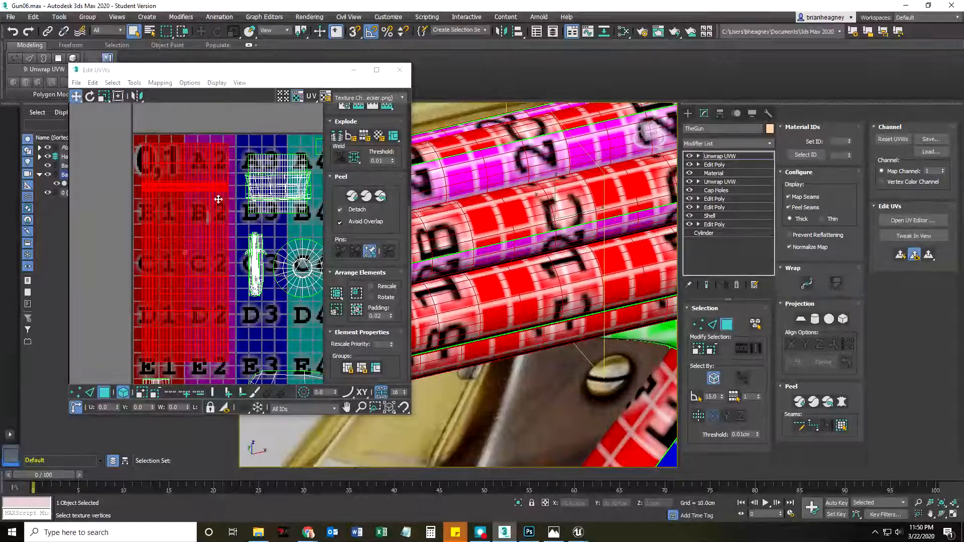
{"action": "scroll", "coordinate": [176, 236], "scroll_direction": "down", "scroll_amount": 4}
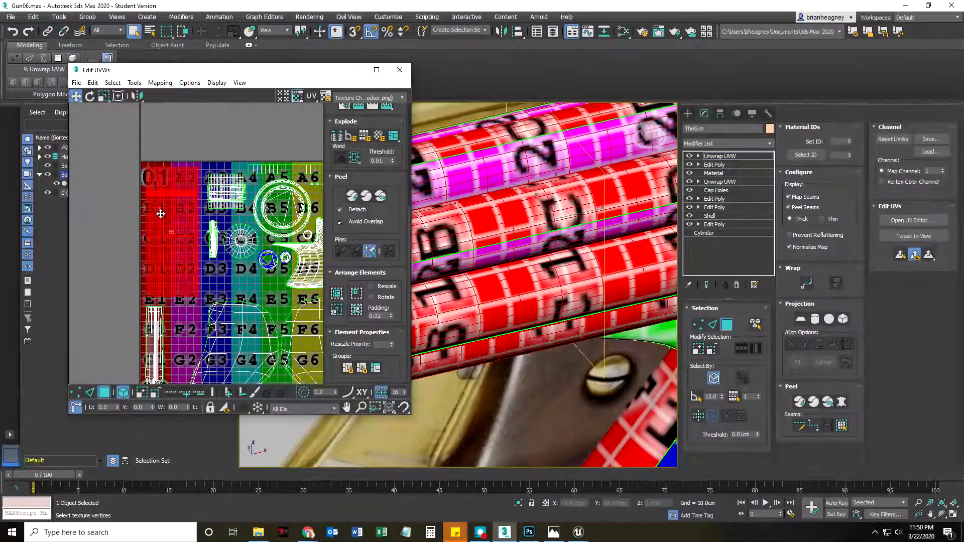
{"action": "middle_click_drag", "start_coordinate": [569, 202], "coordinate": [529, 197], "text": "alt"}
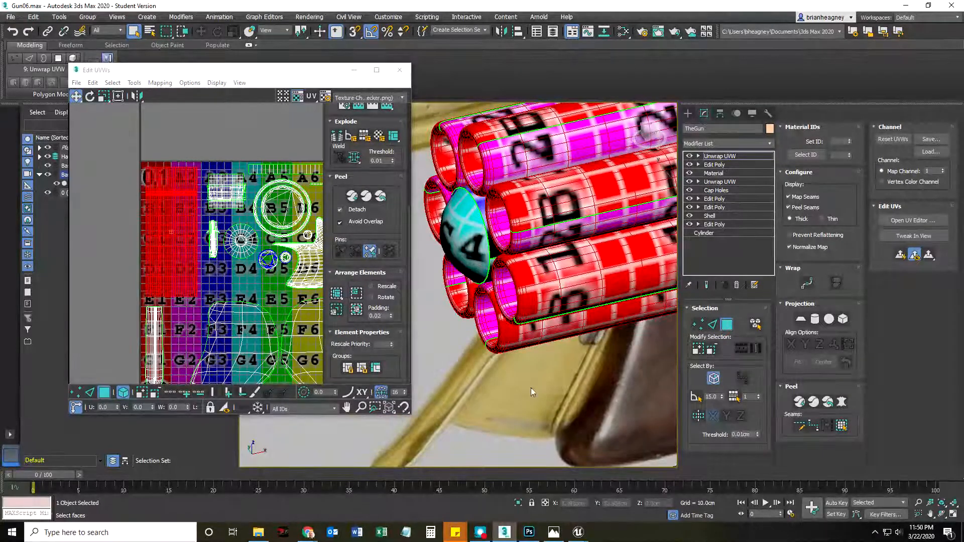
Step: Switch to Unreal Engine to view the sample barrel and its material, and return to the barrel shells in 3ds Max
{"action": "mouse_move", "coordinate": [577, 532]}
{"action": "left_click", "coordinate": [574, 505]}
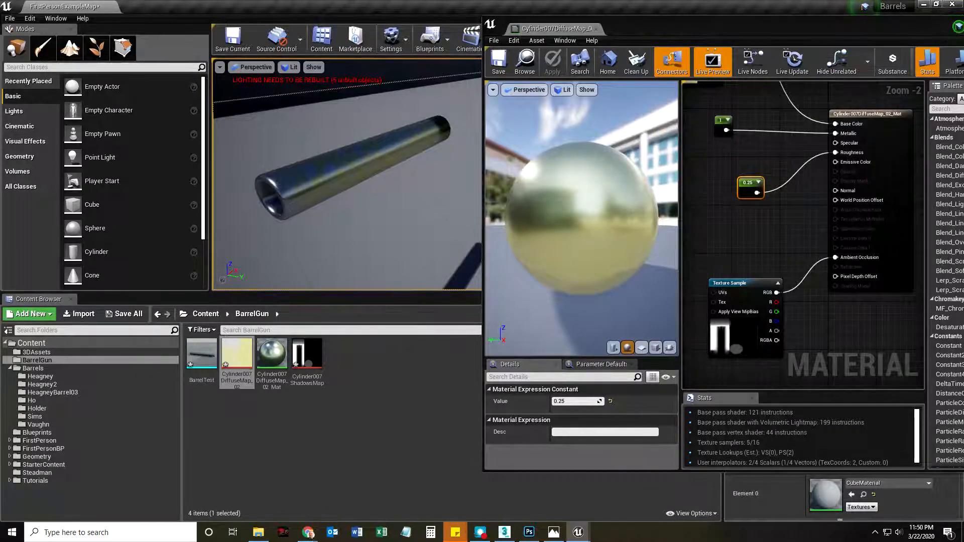
{"action": "left_click", "coordinate": [924, 4]}
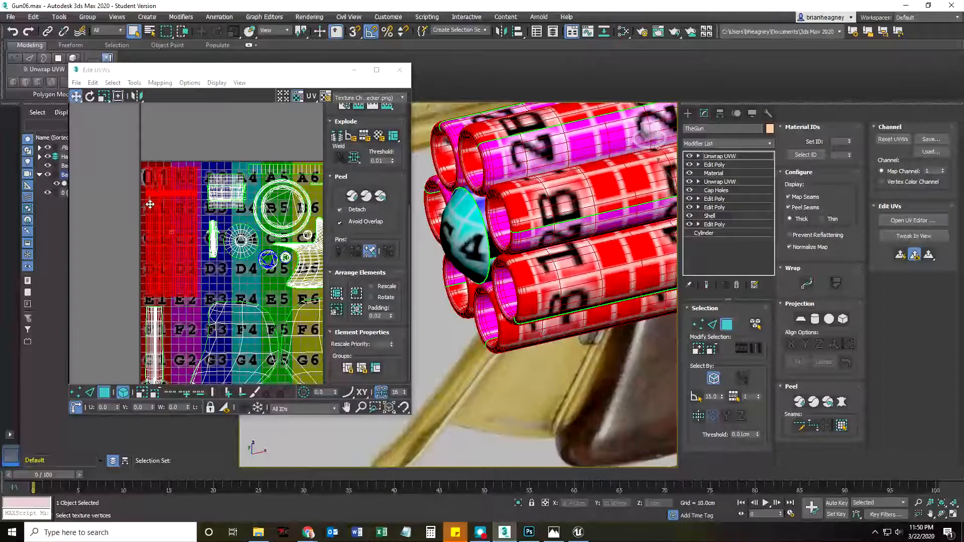
{"action": "scroll", "coordinate": [159, 202], "scroll_direction": "up", "scroll_amount": 3}
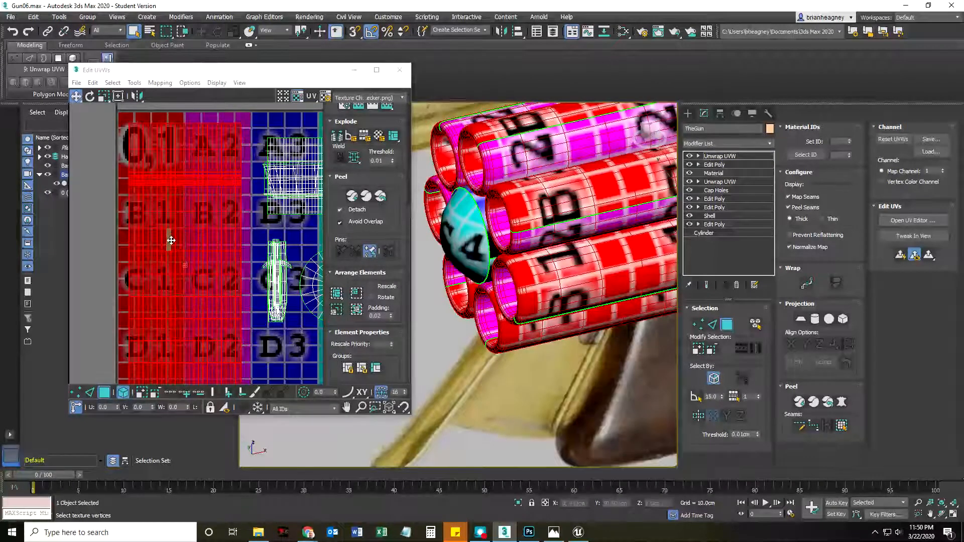
Step: Examine the full packed UV layout around the stacked barrel shells in the Edit UVWs window
{"action": "scroll", "coordinate": [171, 240], "scroll_direction": "down", "scroll_amount": 3}
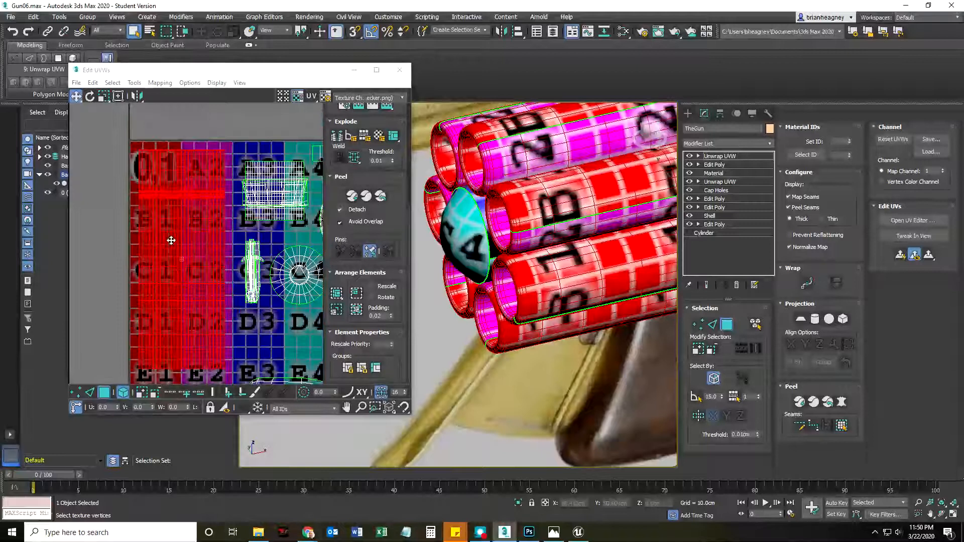
{"action": "middle_click_drag", "start_coordinate": [173, 242], "coordinate": [212, 254]}
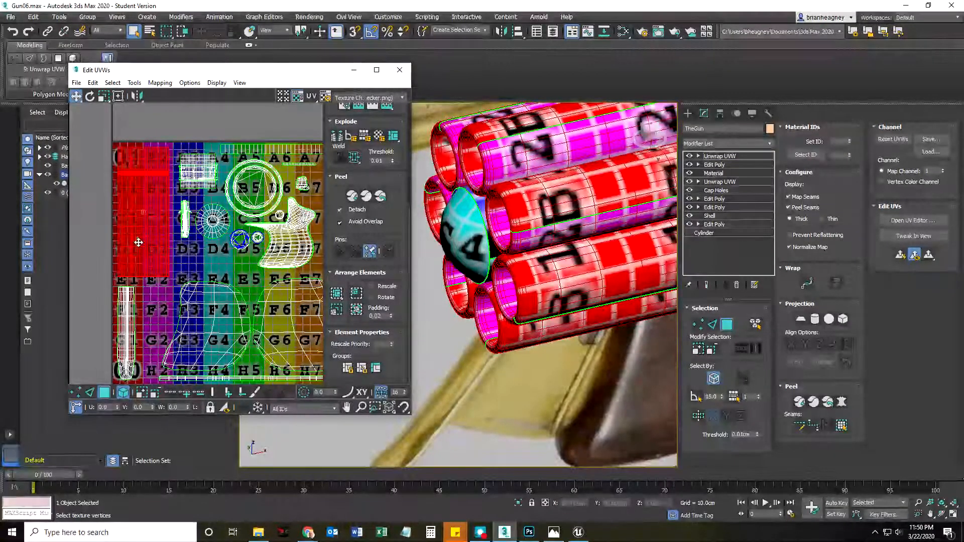
{"action": "scroll", "coordinate": [209, 254], "scroll_direction": "down", "scroll_amount": 2}
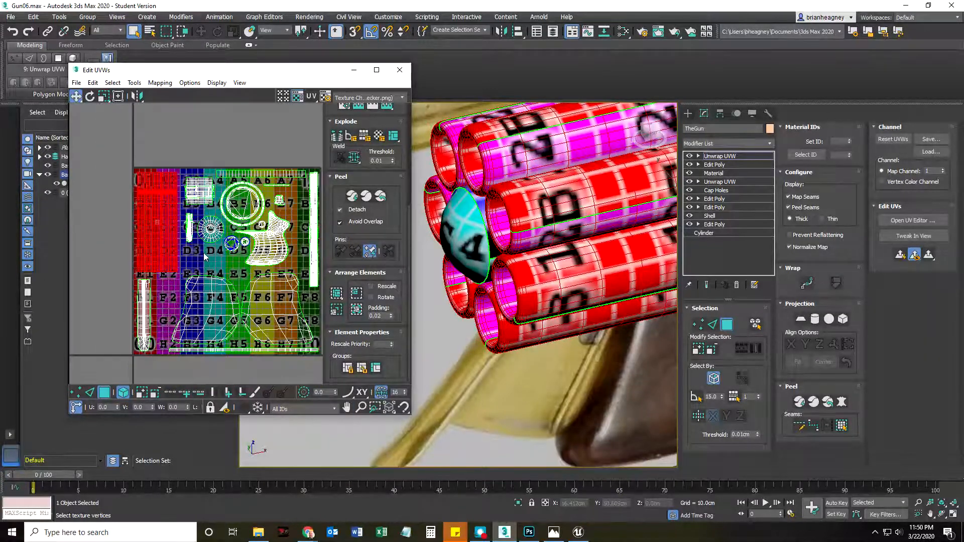
{"action": "scroll", "coordinate": [188, 257], "scroll_direction": "up", "scroll_amount": 2}
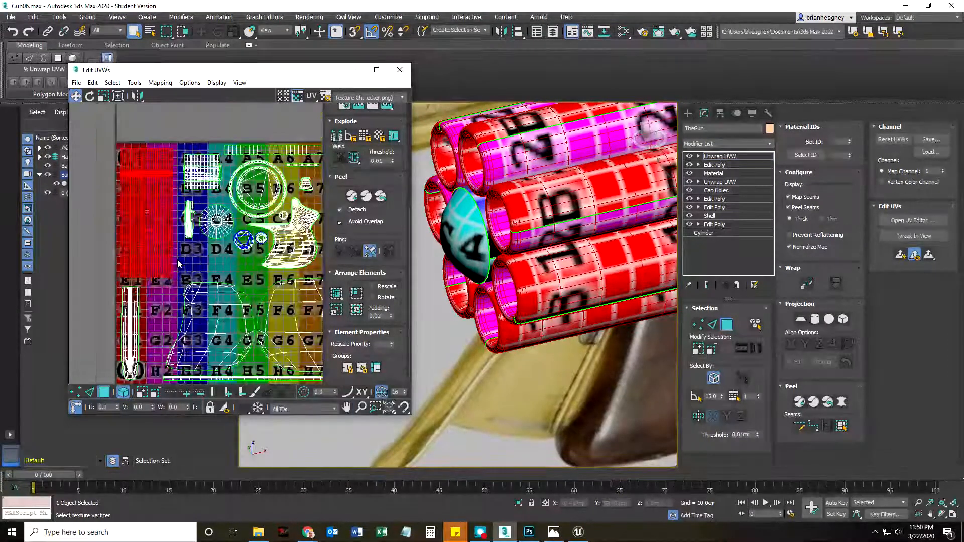
{"action": "scroll", "coordinate": [230, 263], "scroll_direction": "down", "scroll_amount": 2}
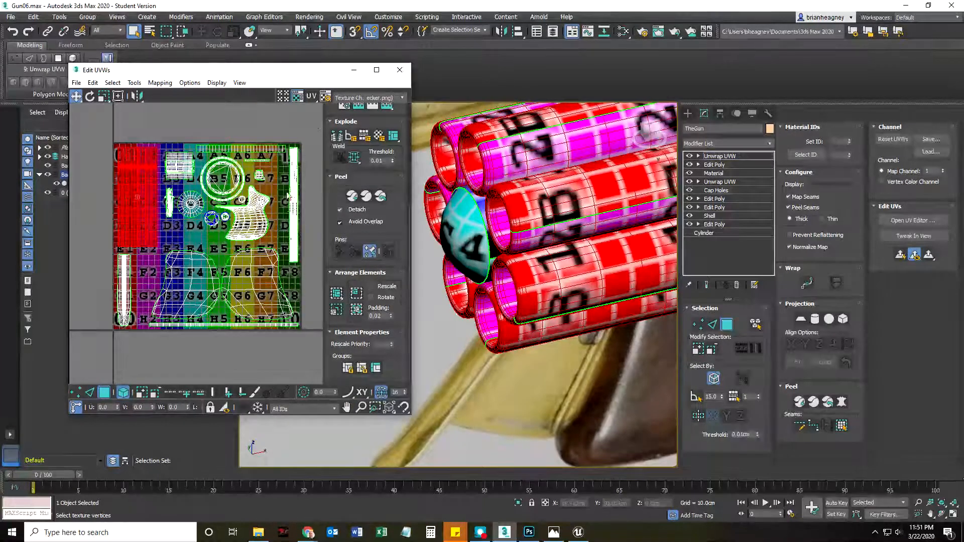
Step: Select each of the two large grip shells in turn and examine how the checker maps onto the pistol's handle
{"action": "left_click", "coordinate": [257, 309]}
{"action": "scroll", "coordinate": [244, 317], "scroll_direction": "up", "scroll_amount": 2}
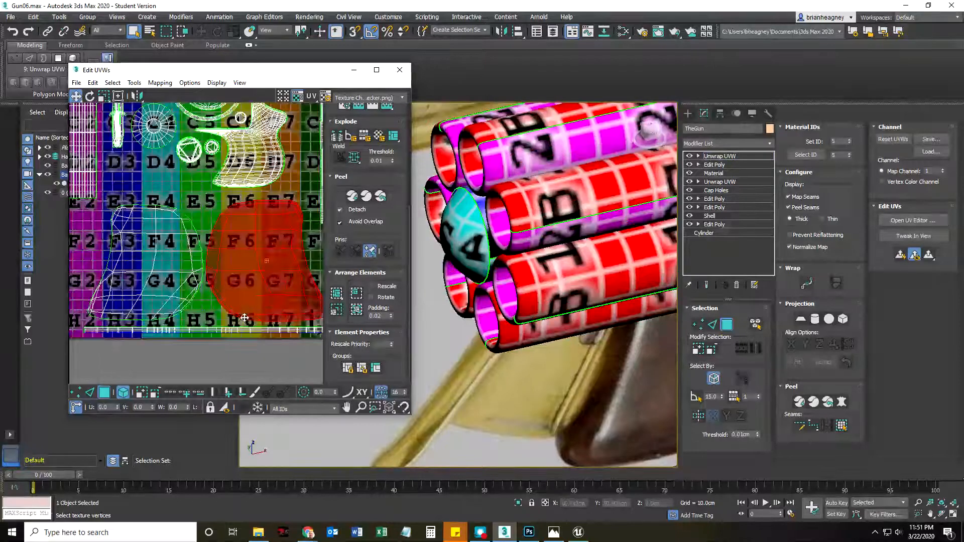
{"action": "middle_click_drag", "start_coordinate": [244, 317], "coordinate": [230, 297]}
{"action": "left_click", "coordinate": [154, 263]}
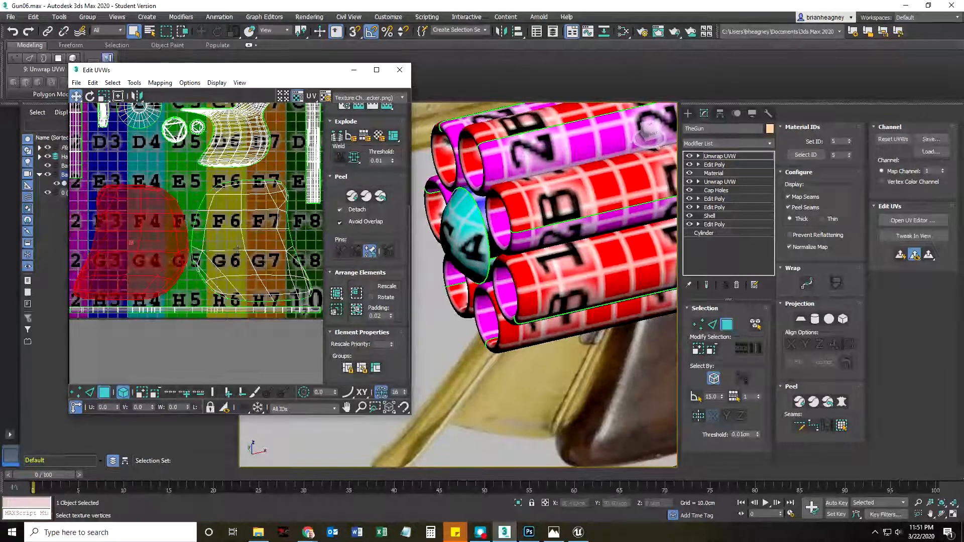
{"action": "scroll", "coordinate": [207, 291], "scroll_direction": "down", "scroll_amount": 3}
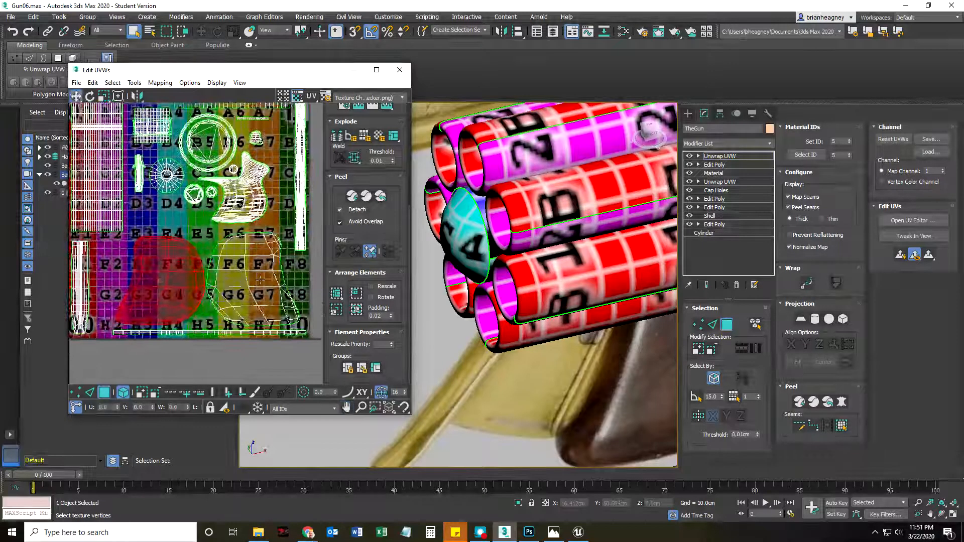
{"action": "middle_click_drag", "start_coordinate": [589, 351], "coordinate": [502, 338], "text": "alt"}
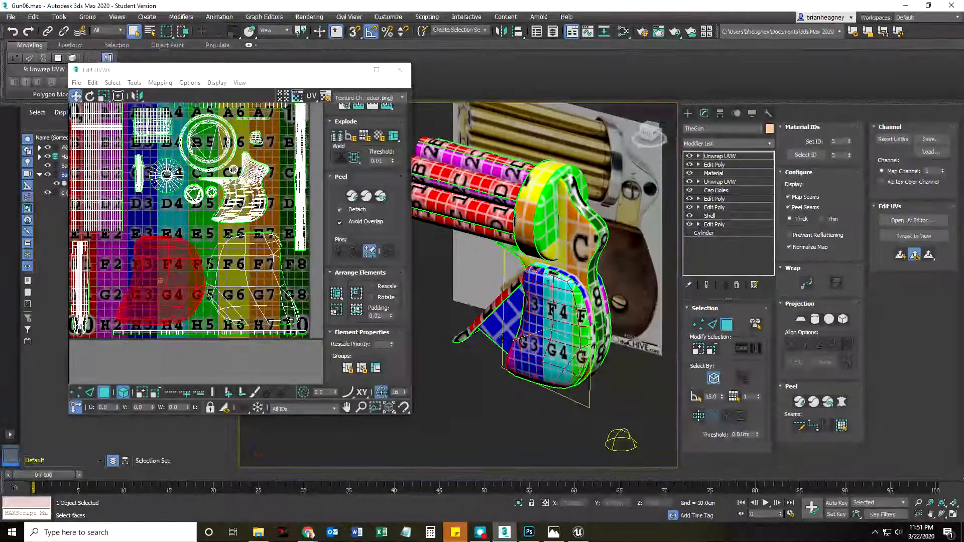
{"action": "scroll", "coordinate": [543, 301], "scroll_direction": "up", "scroll_amount": 5}
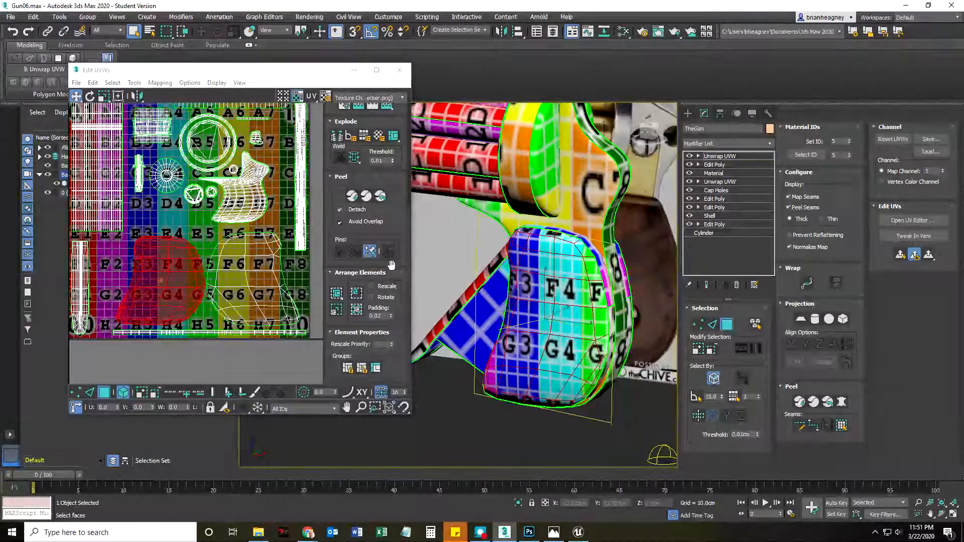
{"action": "scroll", "coordinate": [513, 344], "scroll_direction": "down", "scroll_amount": 5}
{"action": "middle_click_drag", "start_coordinate": [516, 343], "coordinate": [579, 339], "text": "alt"}
Step: Close the UV editor and save the scene as a new incremental file, Gun07.max
{"action": "left_click", "coordinate": [399, 70]}
{"action": "left_click", "coordinate": [11, 19]}
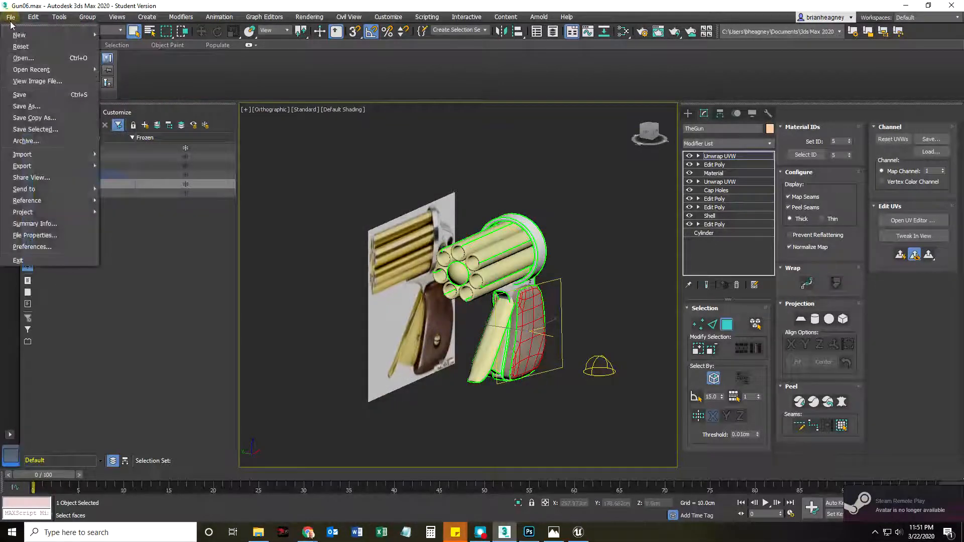
{"action": "left_click", "coordinate": [17, 107]}
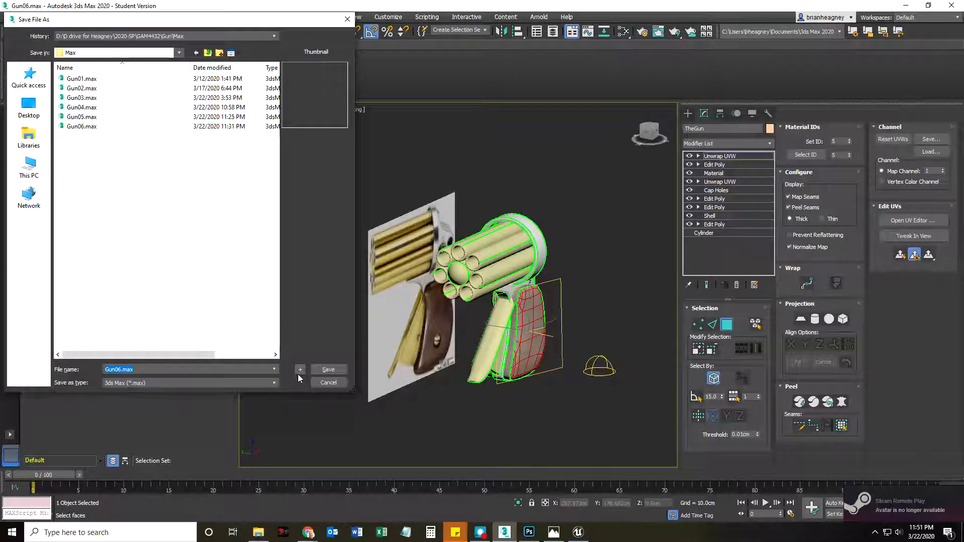
{"action": "left_click", "coordinate": [300, 370]}
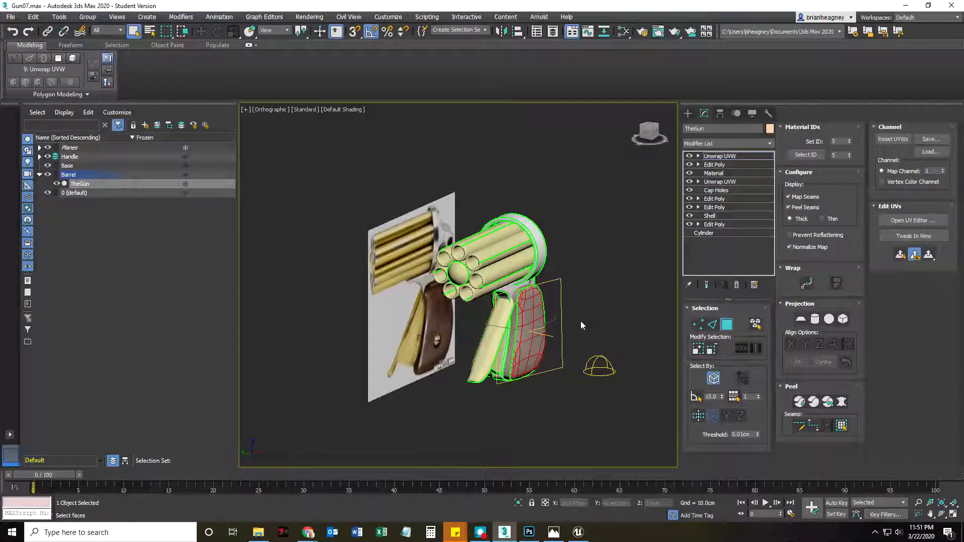
Step: Clear the face selection and examine the green UV seams along the trigger guard, grip and back of the handle
{"action": "mouse_move", "coordinate": [602, 246]}
{"action": "middle_mouse_down", "text": "alt"}
{"action": "mouse_move", "coordinate": [610, 258]}
{"action": "mouse_move", "coordinate": [590, 267]}
{"action": "mouse_move", "coordinate": [599, 240]}
{"action": "middle_mouse_up", "text": "alt"}
{"action": "left_click", "coordinate": [599, 245]}
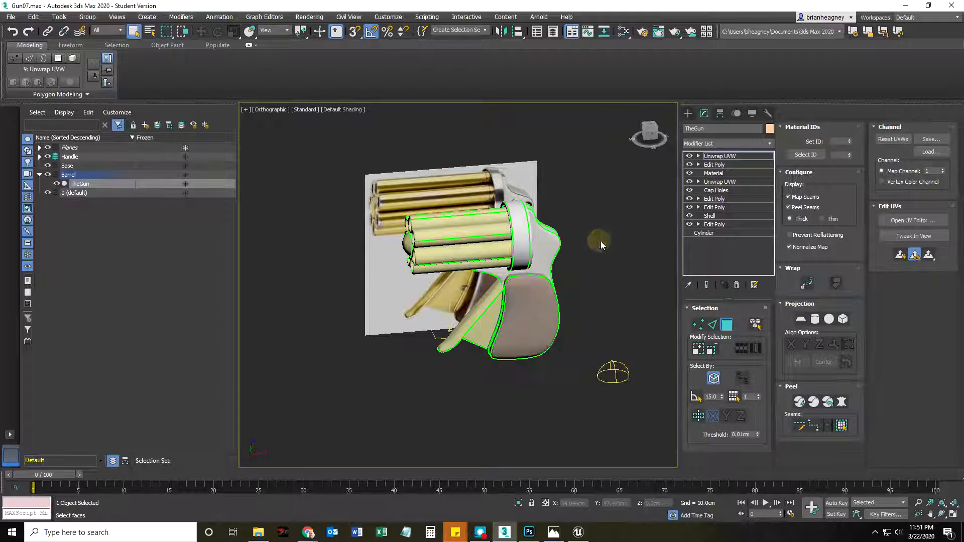
{"action": "middle_click_drag", "start_coordinate": [534, 296], "coordinate": [477, 322], "text": "alt"}
{"action": "scroll", "coordinate": [527, 344], "scroll_direction": "up", "scroll_amount": 5}
{"action": "middle_click_drag", "start_coordinate": [527, 344], "coordinate": [407, 259], "text": "alt"}
{"action": "scroll", "coordinate": [314, 251], "scroll_direction": "up", "scroll_amount": 4}
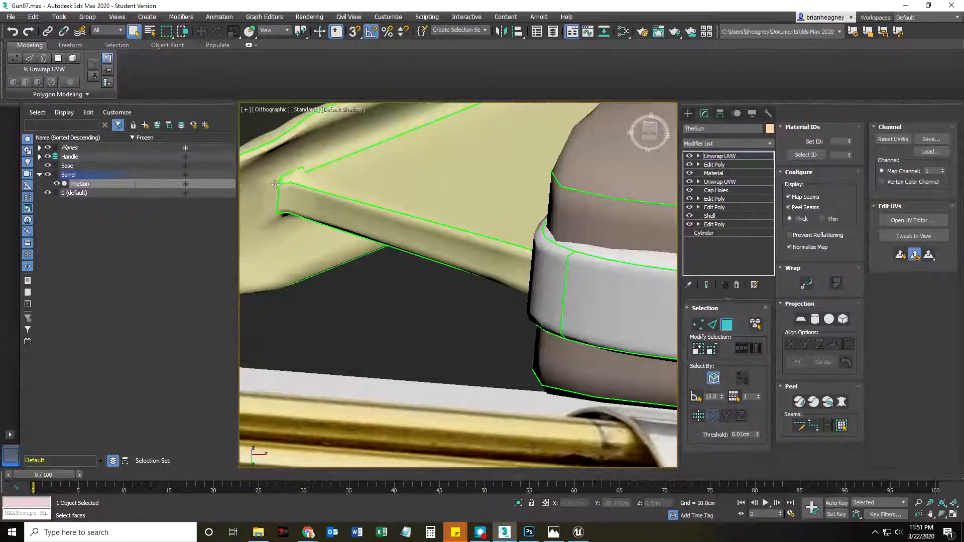
{"action": "scroll", "coordinate": [275, 185], "scroll_direction": "up", "scroll_amount": 2}
{"action": "scroll", "coordinate": [330, 263], "scroll_direction": "down", "scroll_amount": 4}
{"action": "middle_click_drag", "start_coordinate": [368, 300], "coordinate": [398, 417], "text": "alt"}
{"action": "middle_click_drag", "start_coordinate": [527, 319], "coordinate": [470, 268], "text": "alt"}
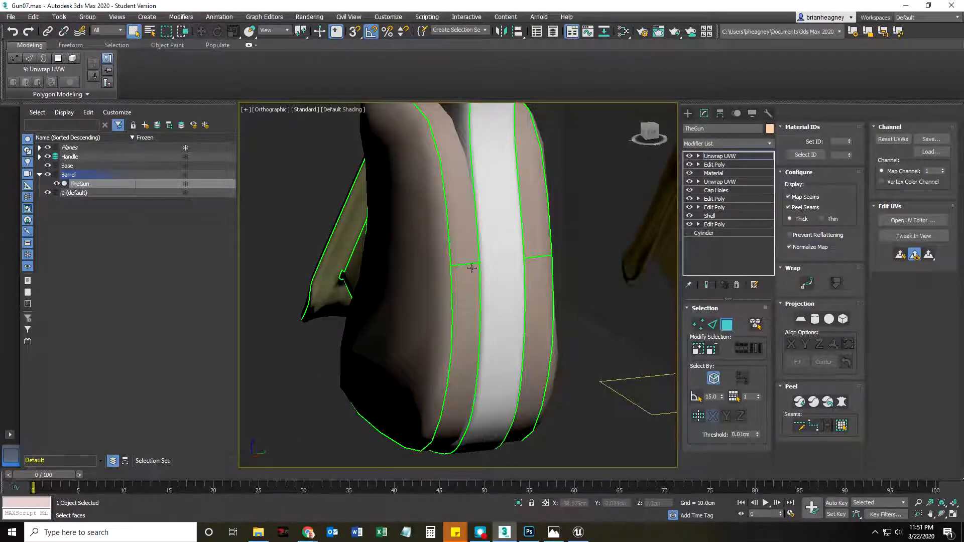
{"action": "scroll", "coordinate": [503, 260], "scroll_direction": "down", "scroll_amount": 3}
{"action": "middle_click_drag", "start_coordinate": [481, 261], "coordinate": [567, 270], "text": "alt"}
Step: Examine the UV seams running along the barrels and around their front openings, ending on the whole pistol
{"action": "scroll", "coordinate": [376, 261], "scroll_direction": "up", "scroll_amount": 5}
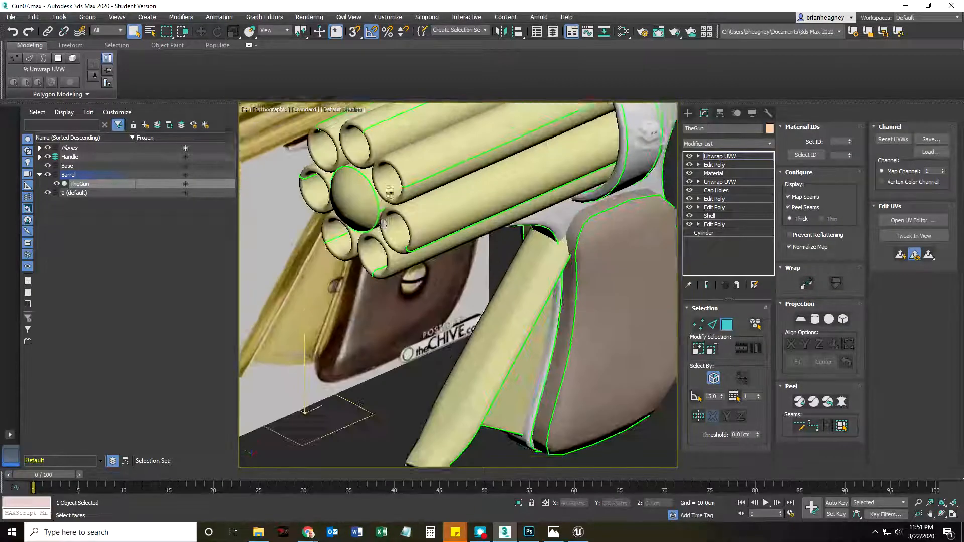
{"action": "middle_click_drag", "start_coordinate": [383, 256], "coordinate": [420, 198], "text": "alt"}
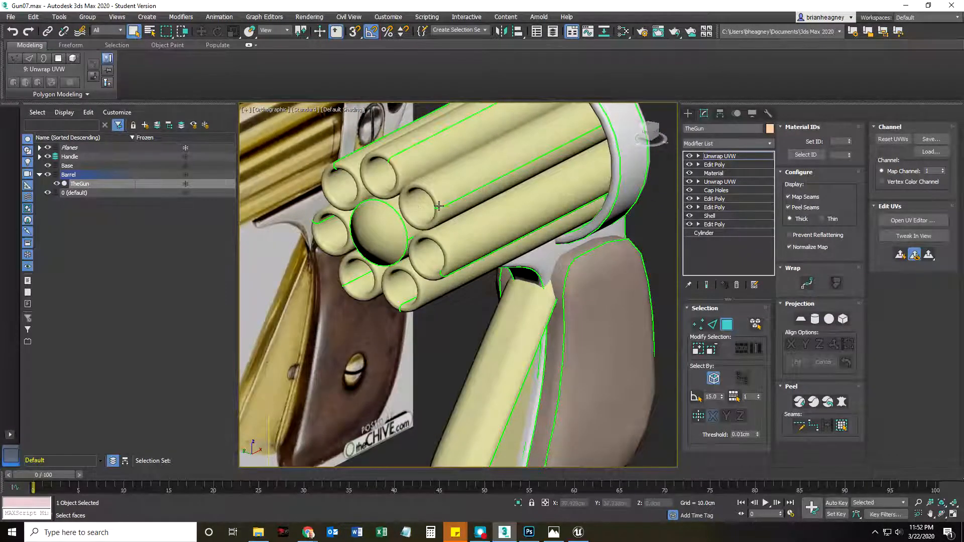
{"action": "scroll", "coordinate": [445, 206], "scroll_direction": "up", "scroll_amount": 4}
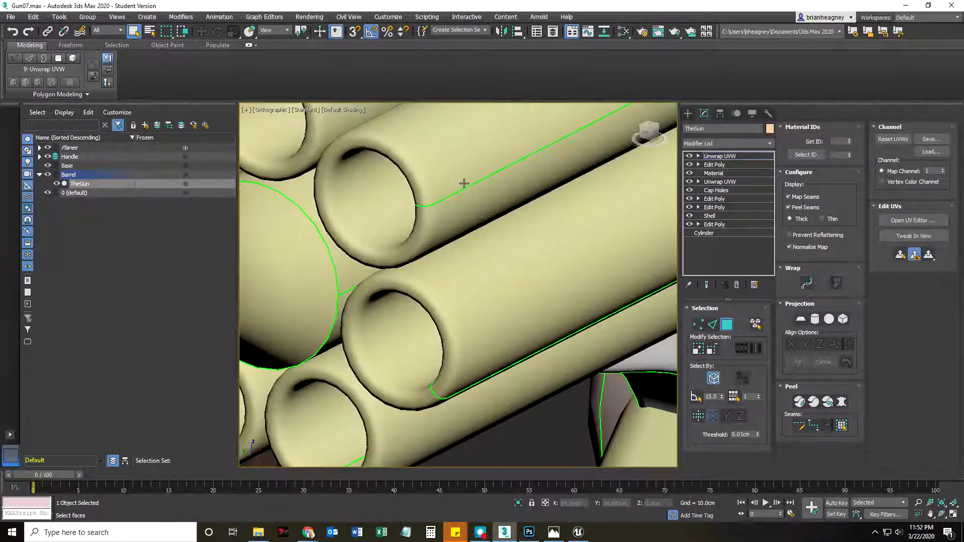
{"action": "scroll", "coordinate": [334, 216], "scroll_direction": "down", "scroll_amount": 4}
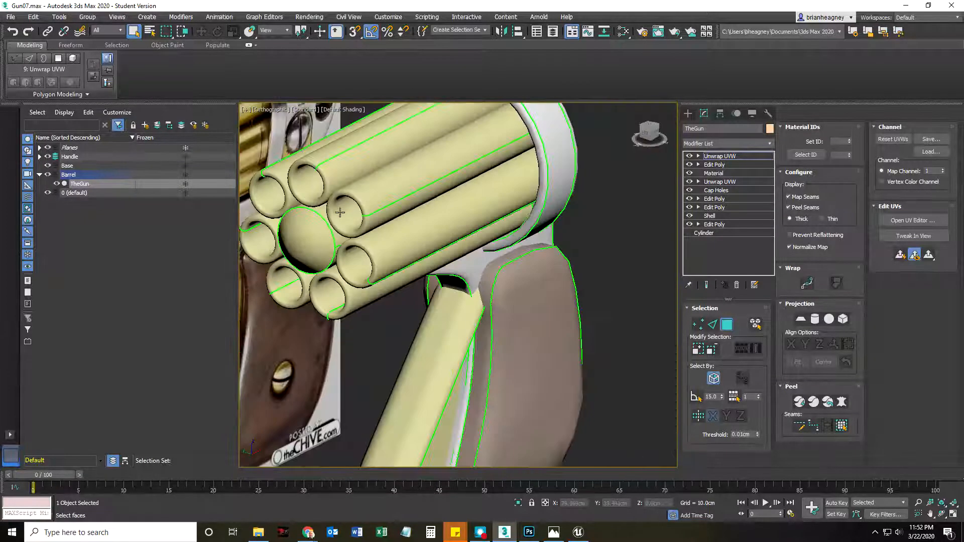
{"action": "scroll", "coordinate": [352, 285], "scroll_direction": "down", "scroll_amount": 4}
{"action": "middle_click_drag", "start_coordinate": [351, 285], "coordinate": [469, 350], "text": "alt"}
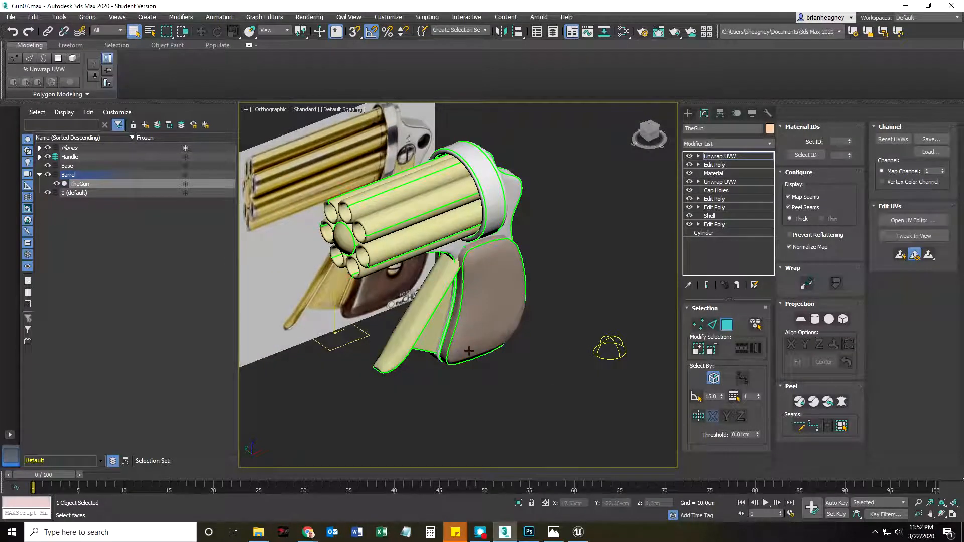